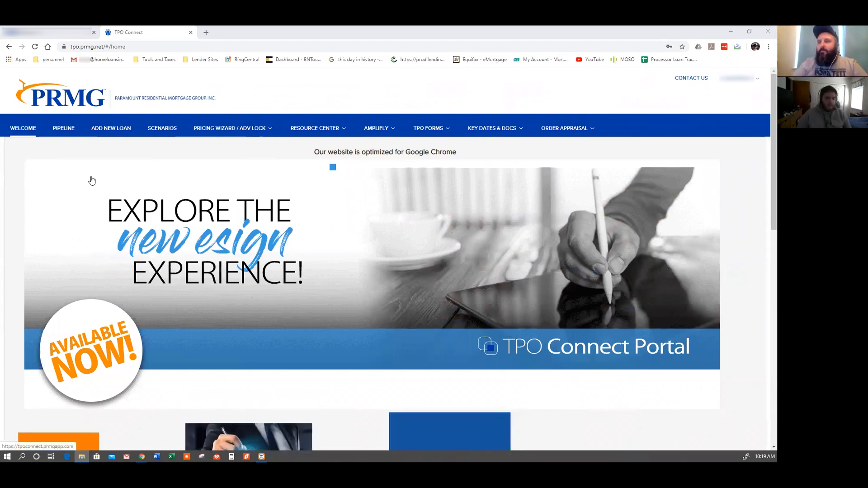
Start registering a new wholesale loan and assign the loan officer and loan processor user names under Home Loans, Inc.
left_click(113, 129)
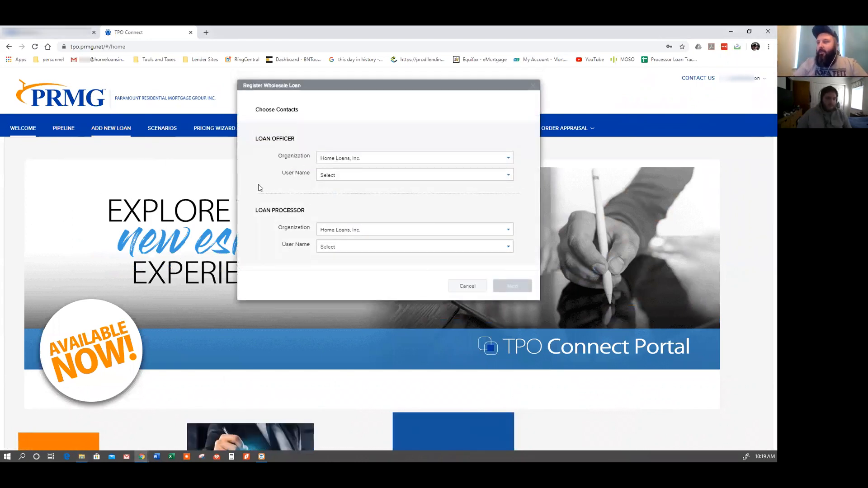
left_click(357, 175)
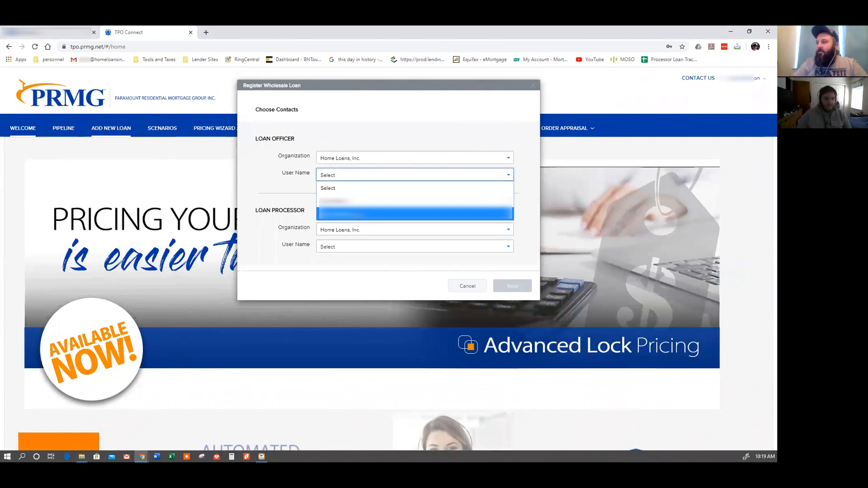
left_click(359, 214)
left_click(346, 246)
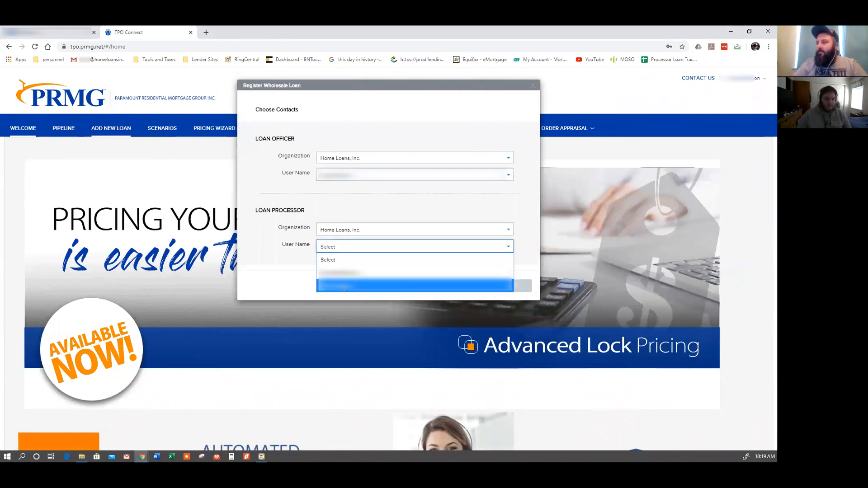
left_click(343, 282)
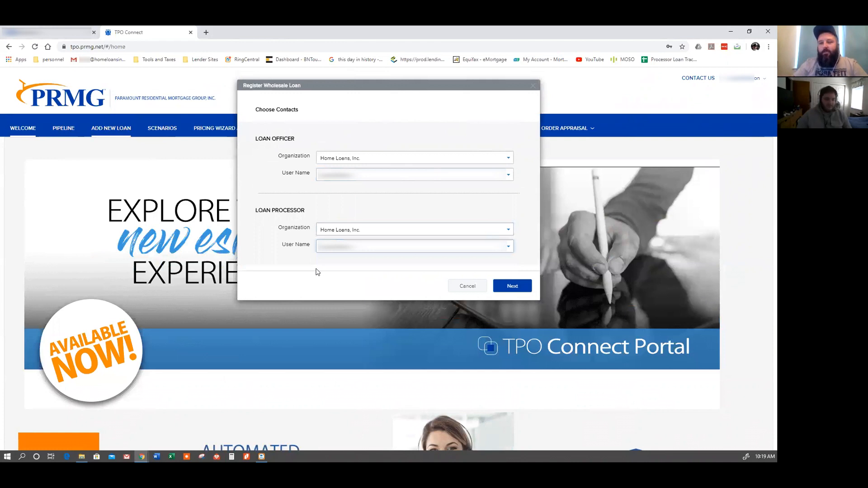
left_click(509, 285)
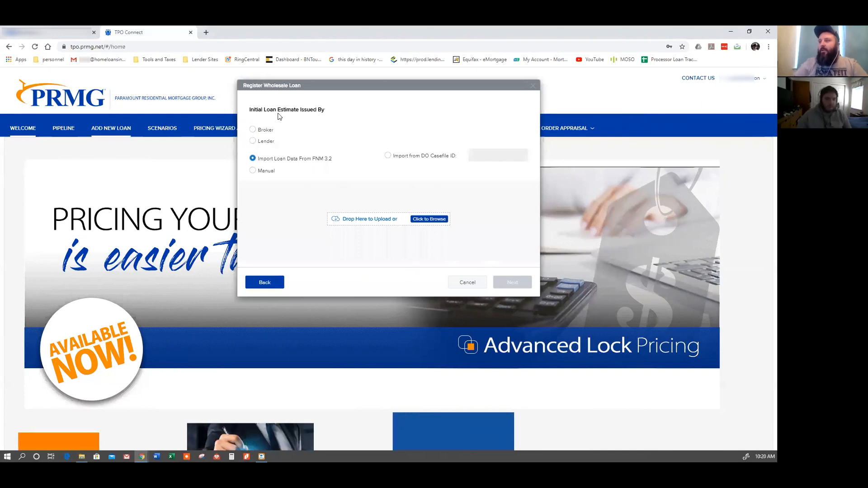
Set the initial loan estimate as issued by Lender and import the loan data from the borrower's FNM 3.2 file.
left_click(253, 140)
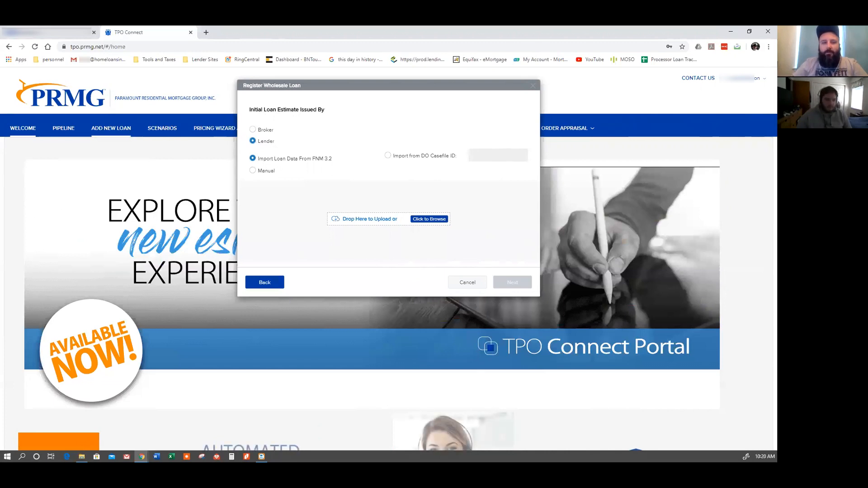
key("alt+Tab")
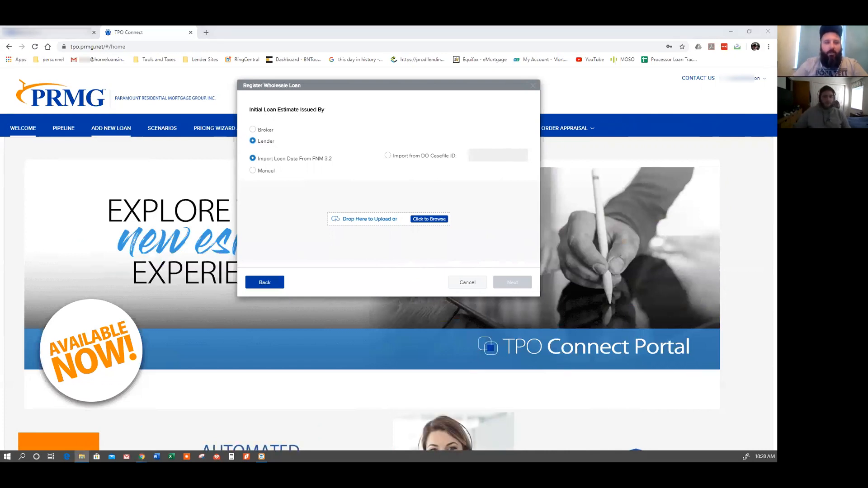
left_click_drag(183, 187, 308, 216)
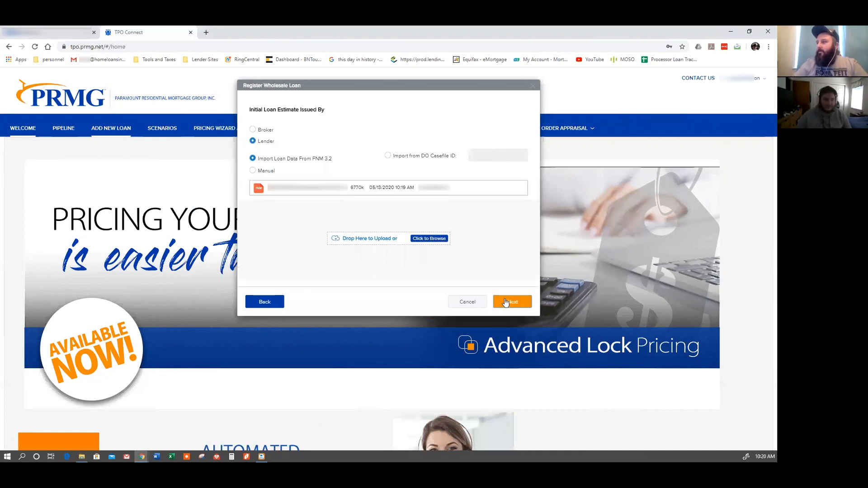
left_click(509, 303)
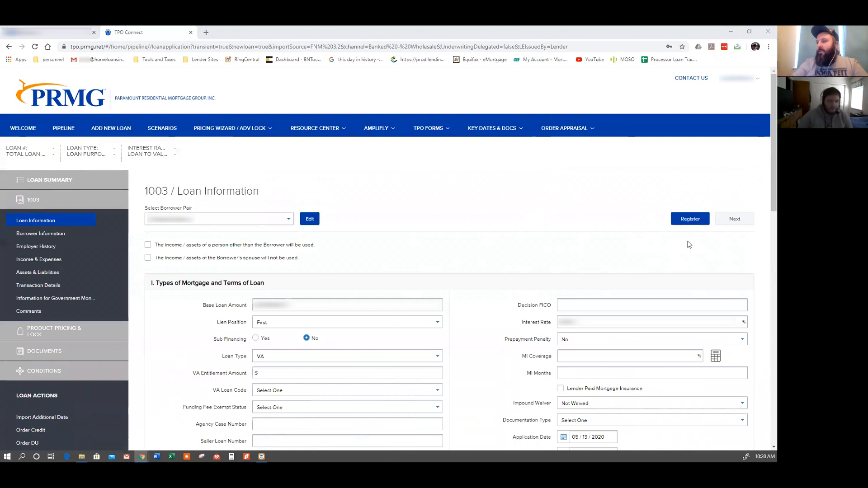
Enter the borrower's credit score as the Decision FICO in the mortgage types and terms section.
scroll(497, 262, "down", 2)
left_click(579, 225)
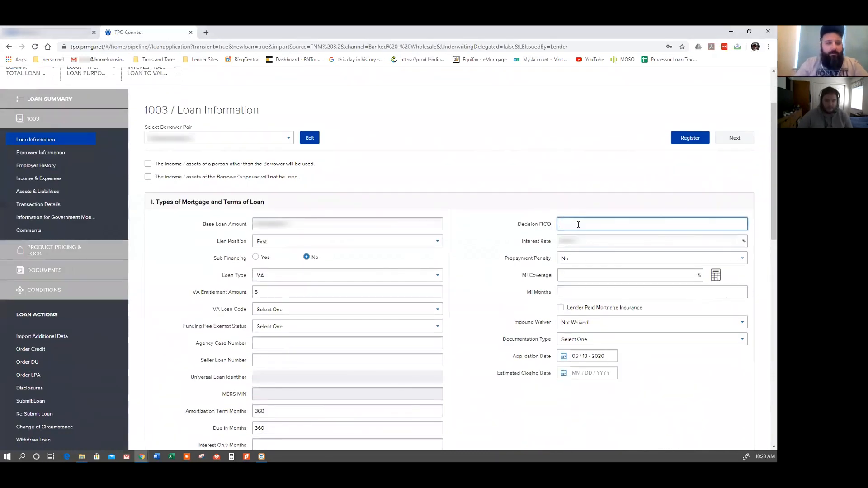
type("7")
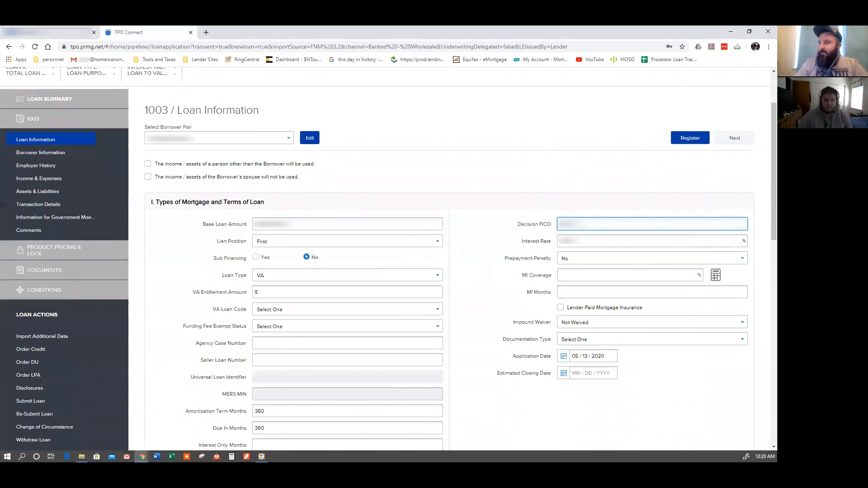
left_click(493, 244)
left_click(569, 266)
In the MIP guarantee fee calculation for MI coverage, set the MIP/Funding/Guarantee rate to 0% and the type of veteran to Regular Military.
left_click(696, 275)
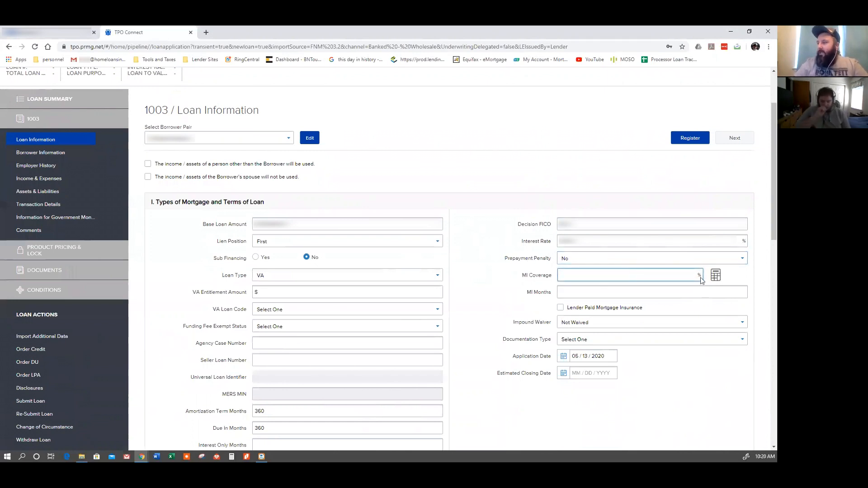
left_click(715, 275)
left_click(252, 194)
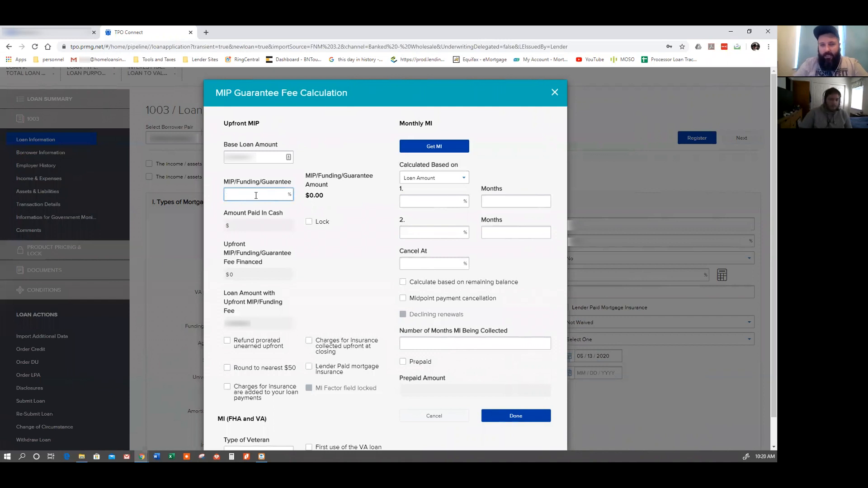
left_click(320, 268)
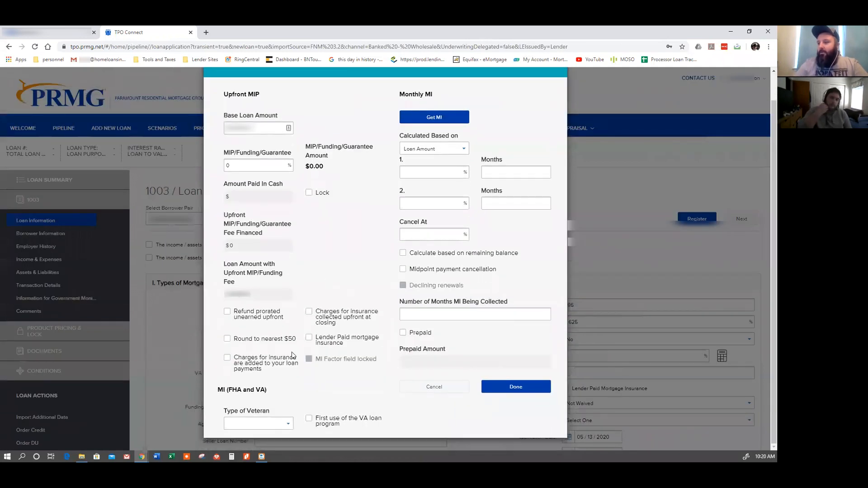
left_click(262, 423)
left_click(247, 397)
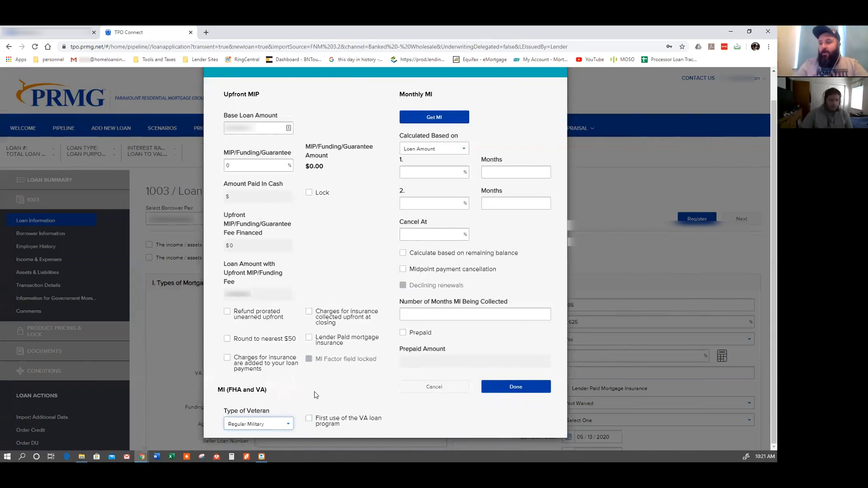
left_click(501, 389)
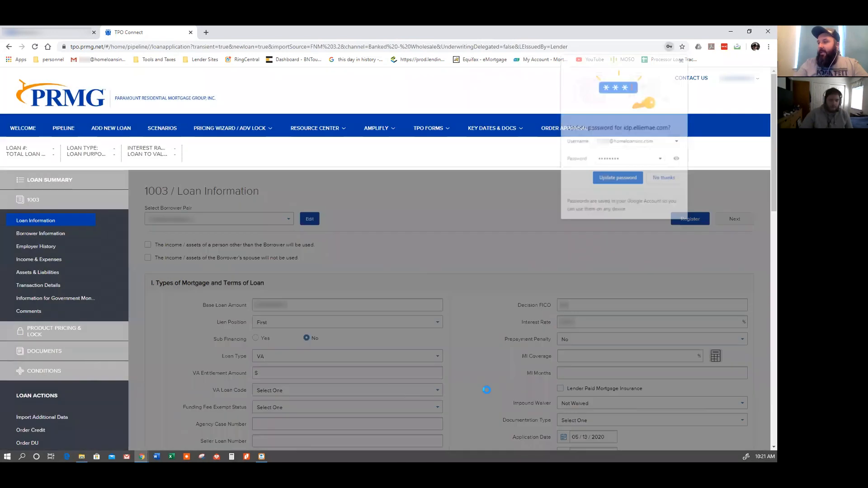
left_click(663, 180)
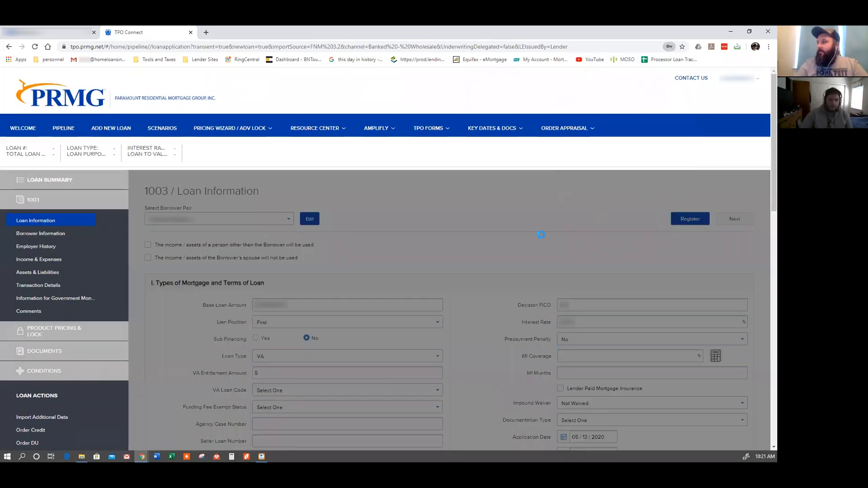
Set the VA entitlement amount to $36,000, the VA loan code to Purchase, and the funding fee exempt status to Exempt.
scroll(479, 318, "down", 3)
left_click(284, 251)
type("36,000")
left_click(297, 270)
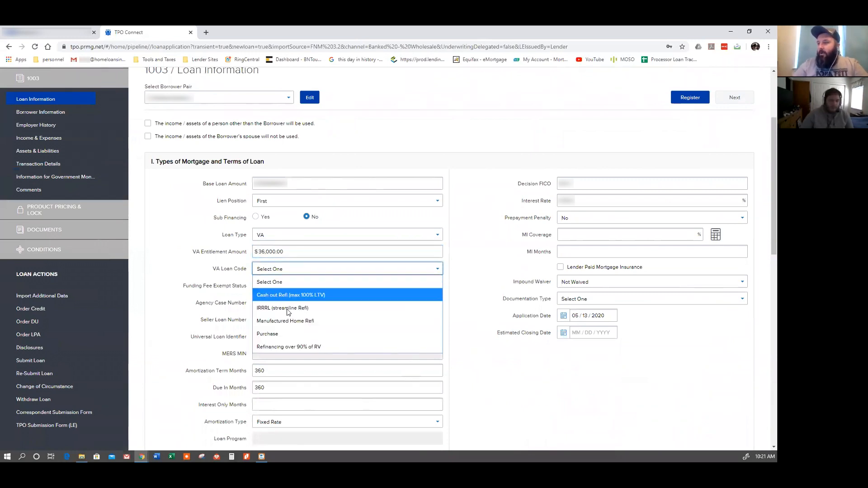
left_click(279, 331)
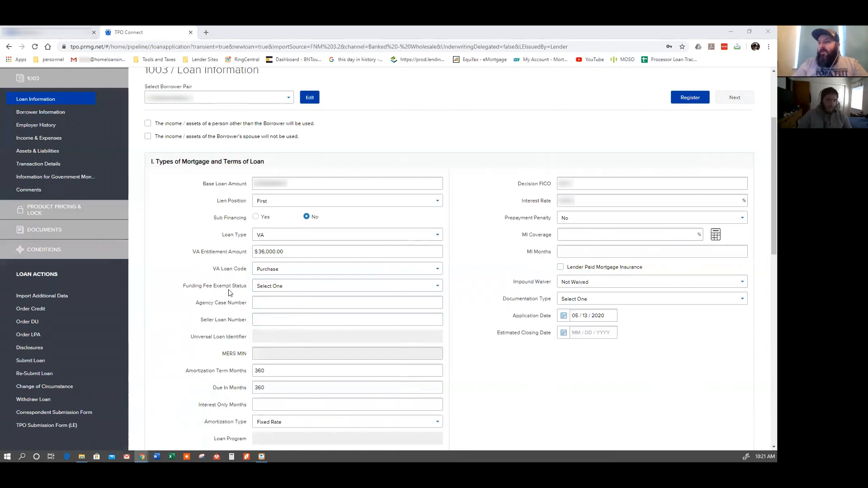
left_click(268, 288)
left_click(275, 312)
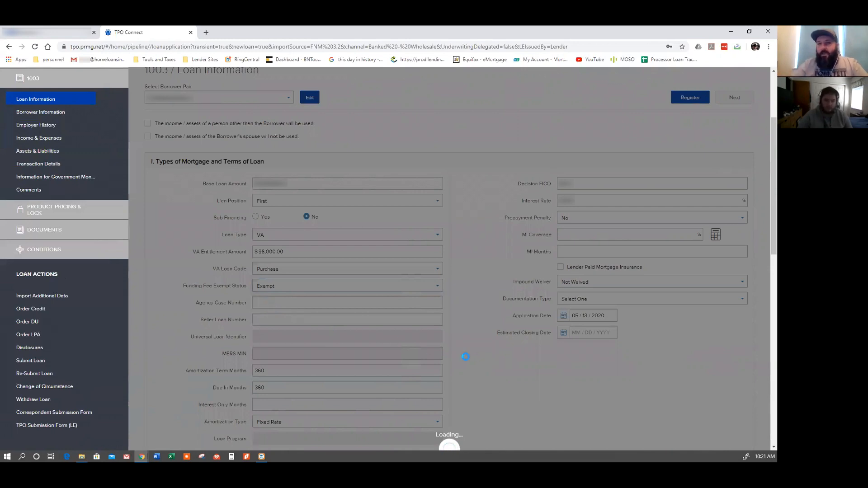
Set the documentation type to (F) Full Documentation and the estimated closing date to 06/22/2020.
key("alt+Tab")
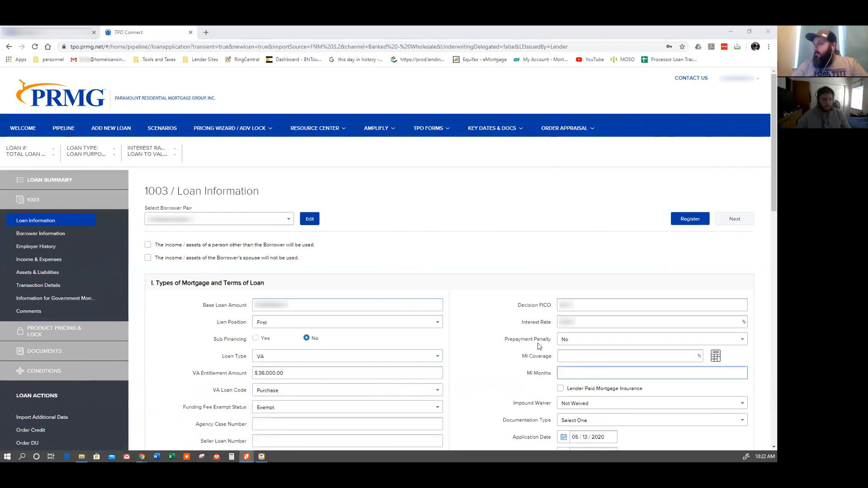
scroll(560, 357, "down", 3)
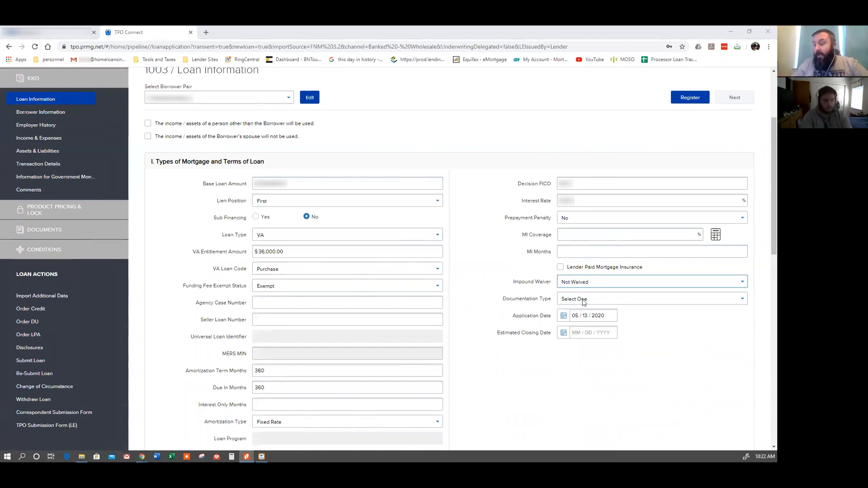
left_click(601, 304)
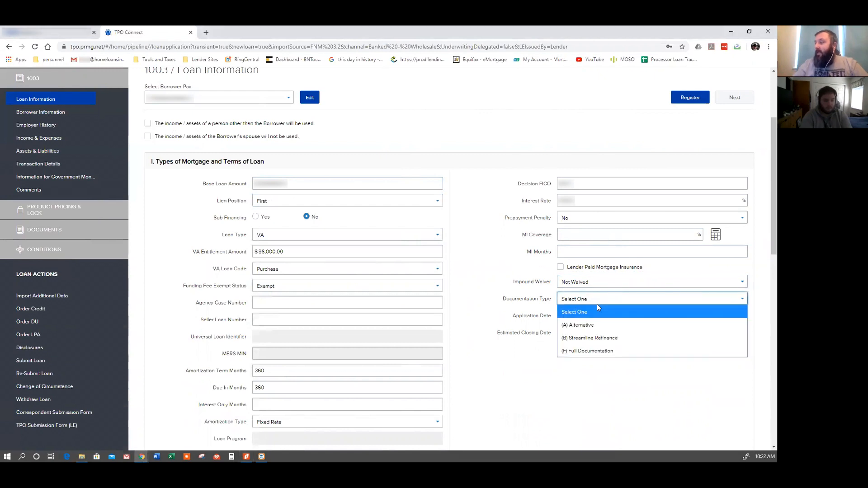
left_click(605, 352)
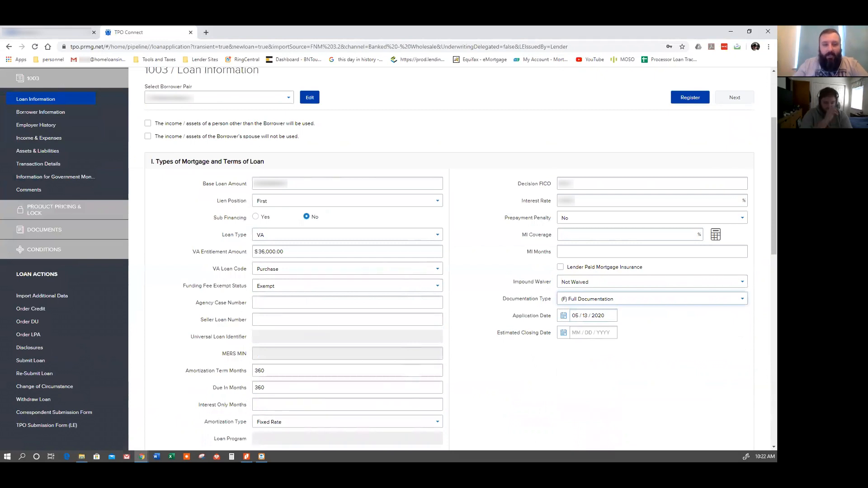
left_click(563, 333)
left_click(644, 349)
left_click(578, 418)
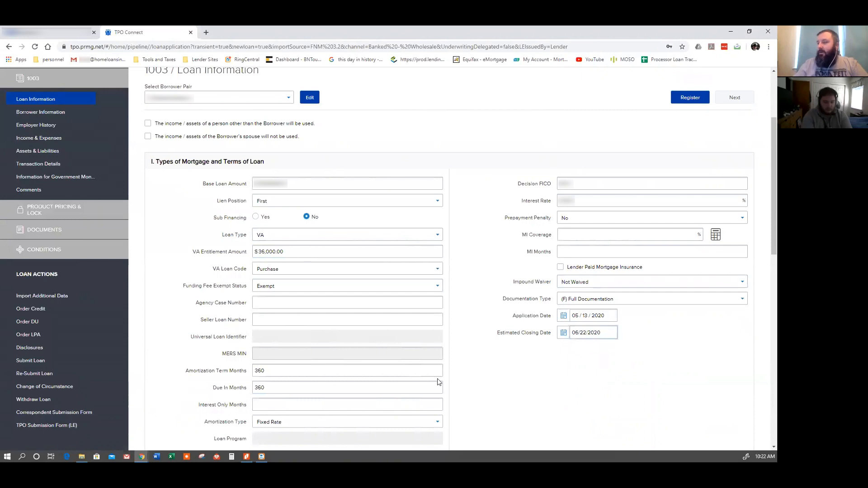
Fill in the property's estimated value in the Property Information and Purpose of Loan section.
scroll(482, 362, "down", 4)
scroll(480, 354, "down", 1)
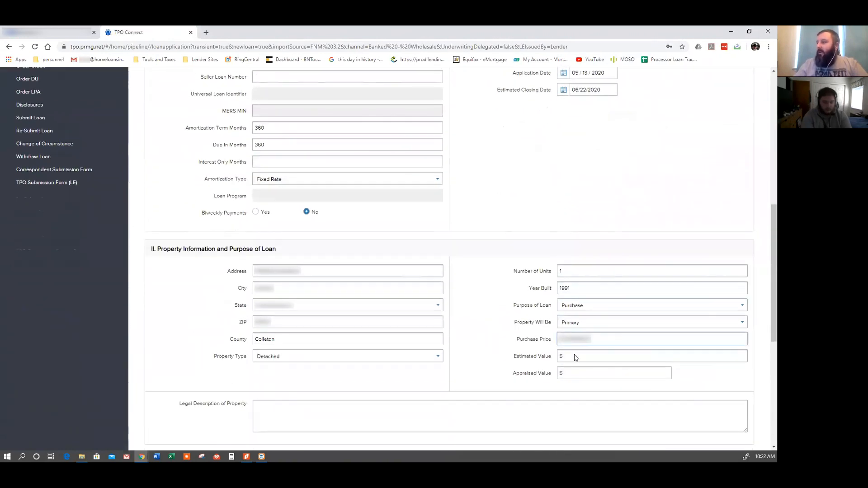
left_click(574, 357)
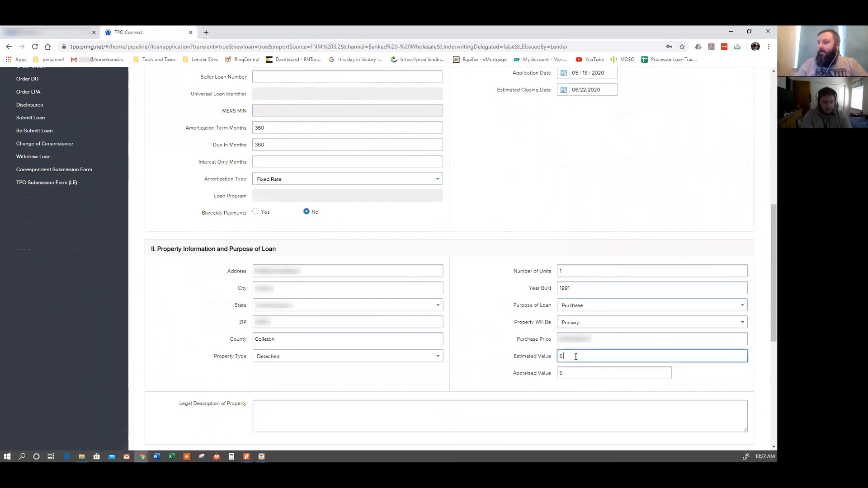
type("...")
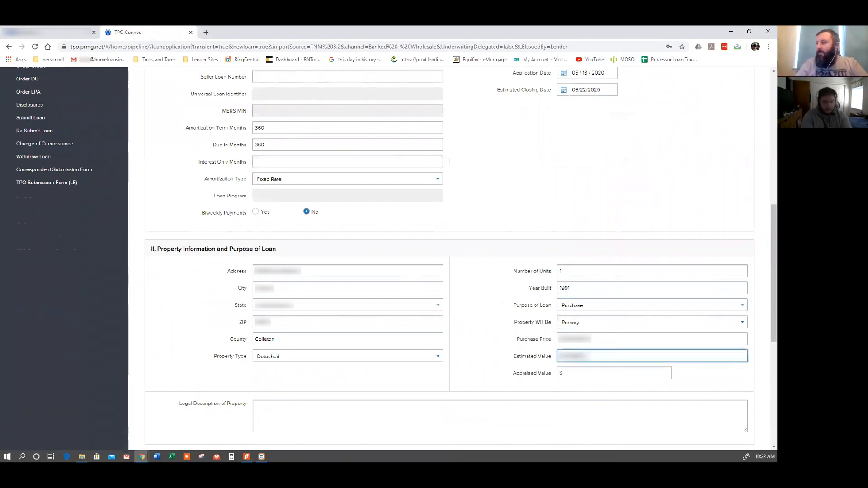
triple_click(494, 358)
left_click(486, 351)
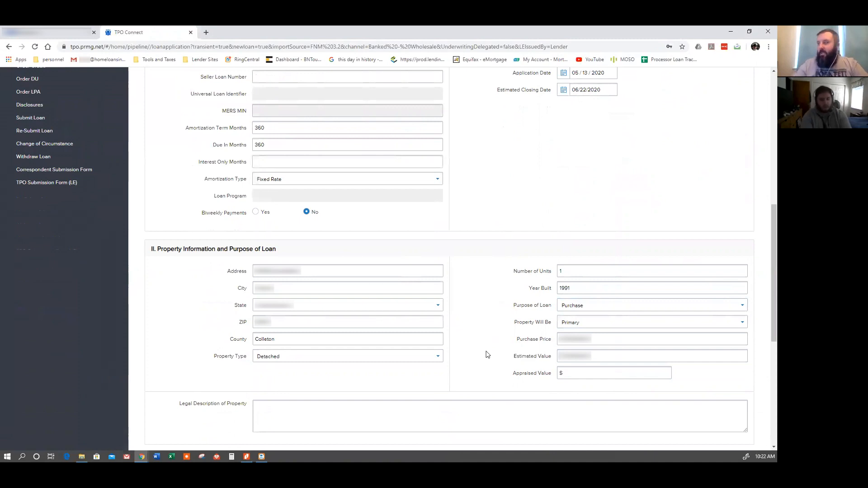
Open the 1003's Borrower Information page and fill in the borrower's home phone number.
scroll(484, 242, "up", 7)
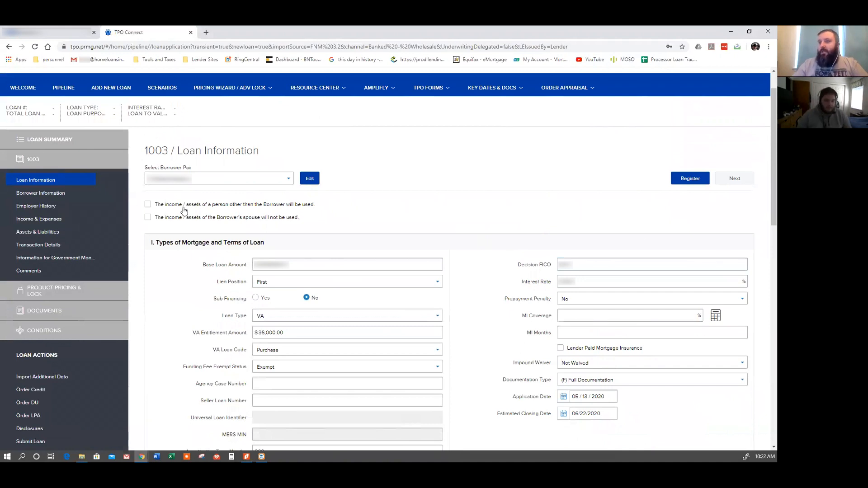
left_click(74, 199)
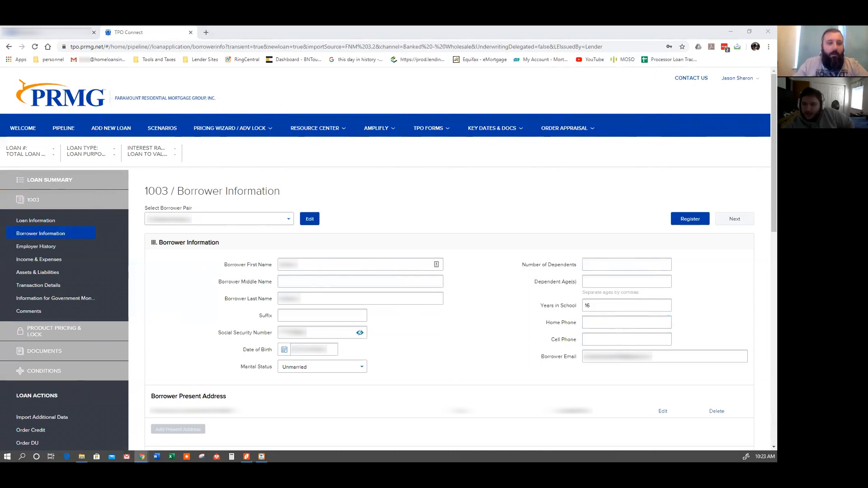
left_click(599, 324)
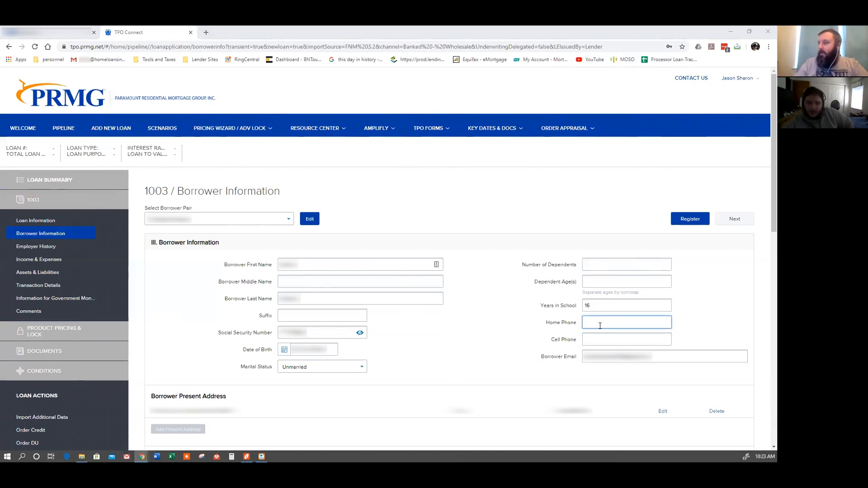
left_click(599, 324)
type("55555")
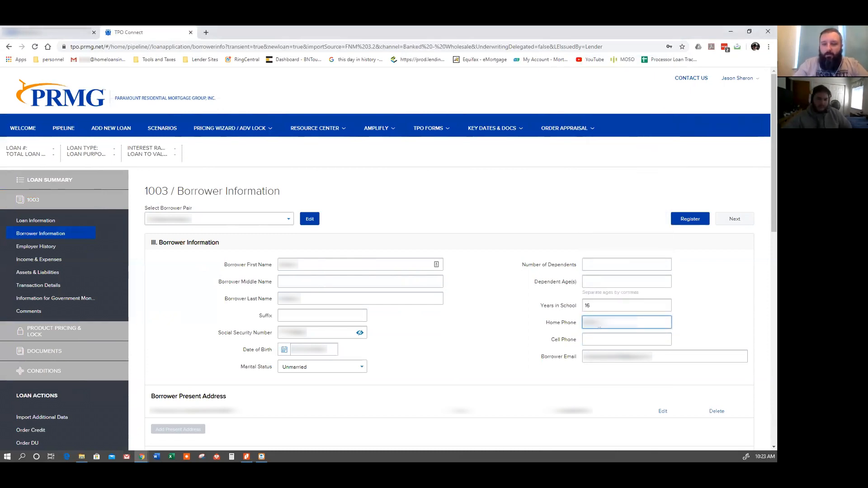
key("BackSpace")
key("BackSpace")
key("BackSpace")
type("555")
key("BackSpace")
key("BackSpace")
key("BackSpace")
type("555")
left_click_drag(599, 324, 550, 319)
type("555555")
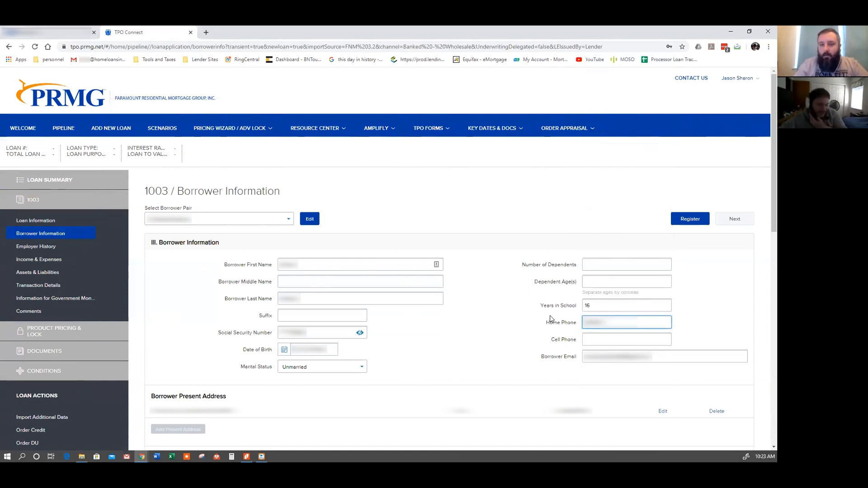
type("55")
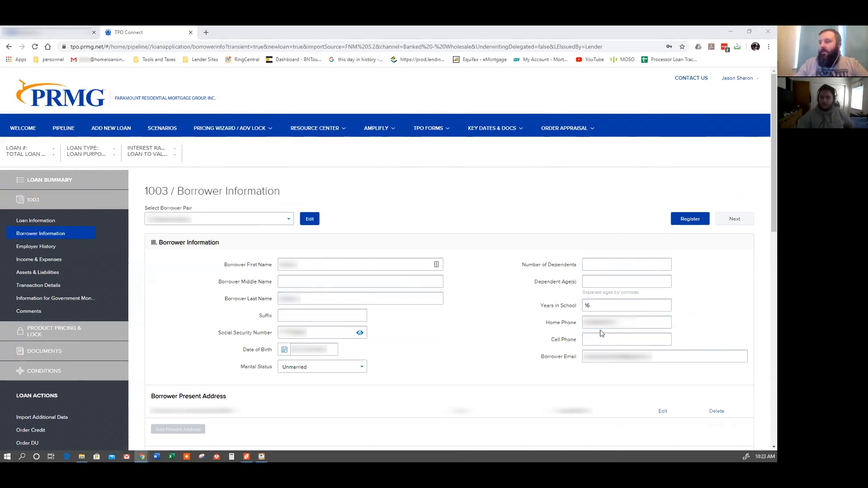
Set the borrower's number of dependents to 0 and check the remaining borrower and co-borrower sections.
left_click(609, 268)
key("Tab")
key("Tab")
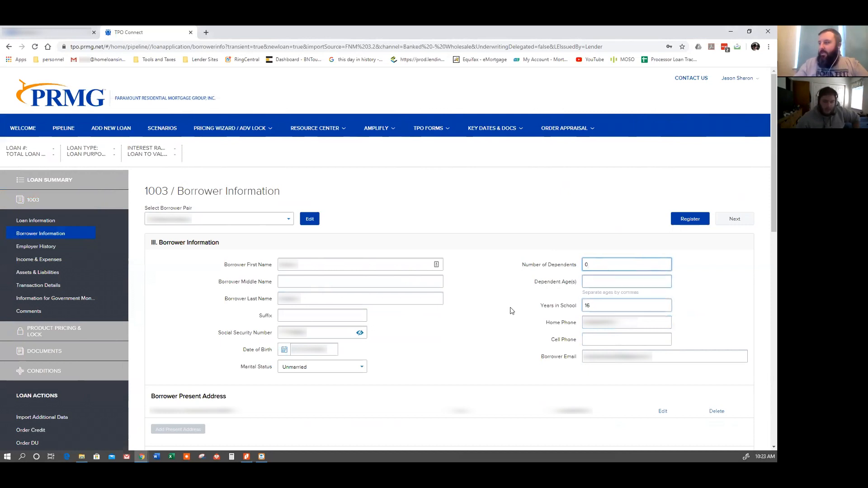
scroll(522, 324, "down", 3)
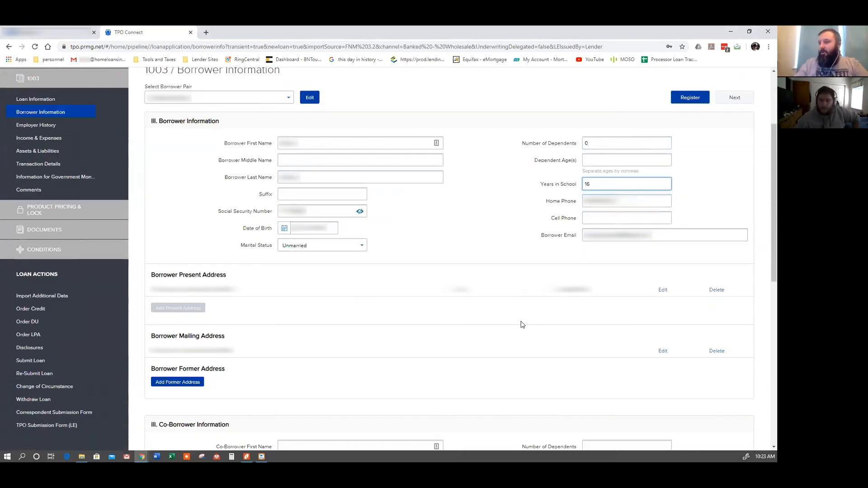
scroll(522, 324, "down", 3)
scroll(509, 328, "down", 7)
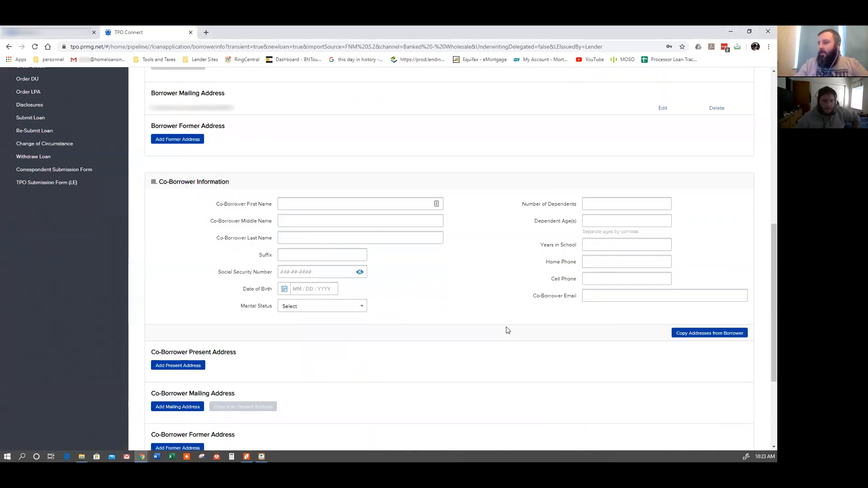
scroll(507, 330, "up", 10)
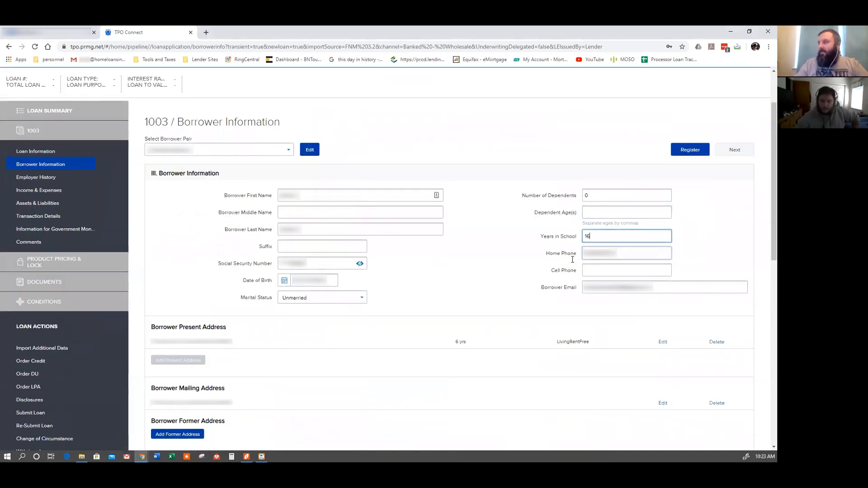
Edit the borrower's current employer in Employer History to fill in the employment start date, and save the record.
left_click(58, 179)
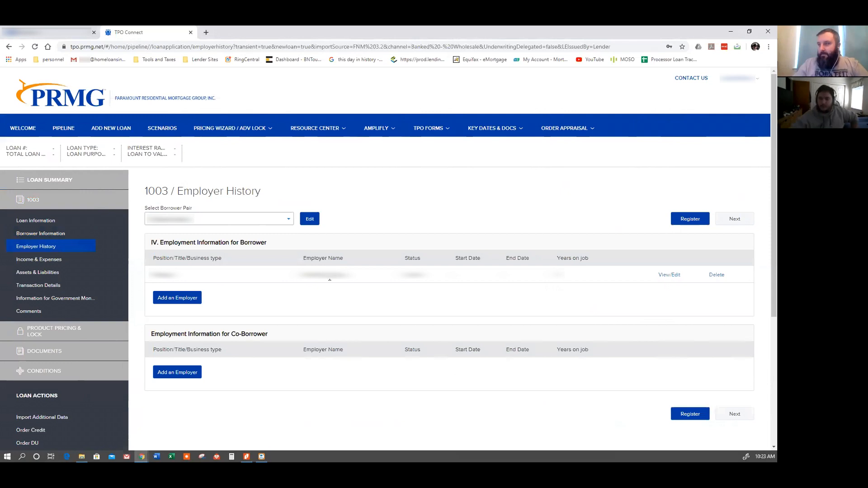
left_click(672, 276)
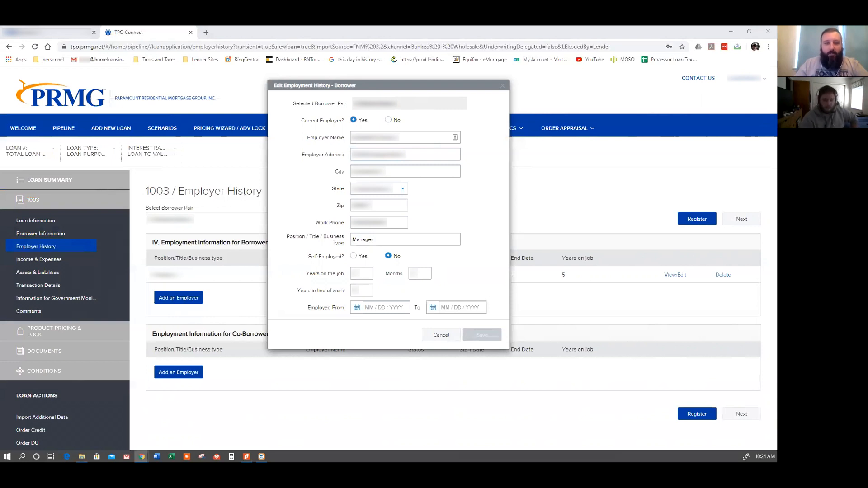
left_click(387, 307)
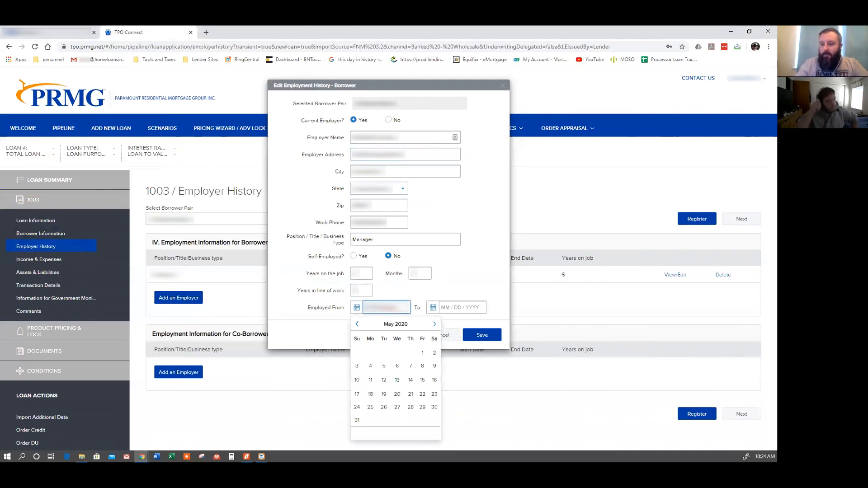
left_click(491, 275)
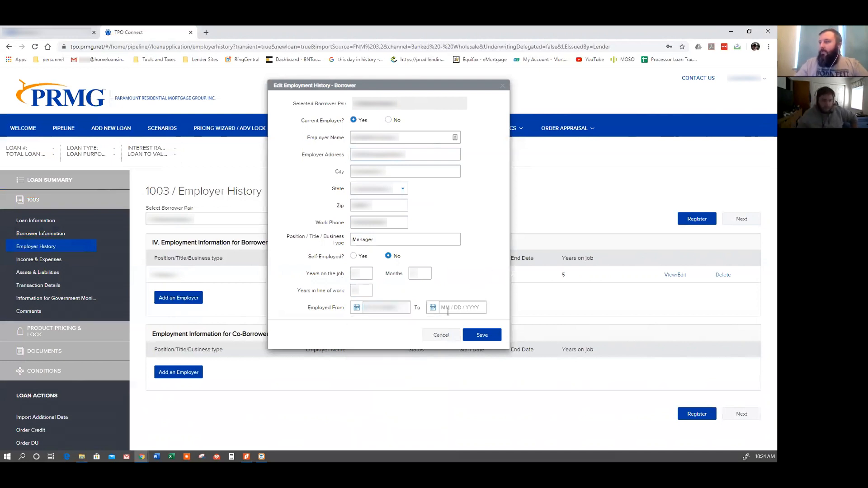
left_click(481, 335)
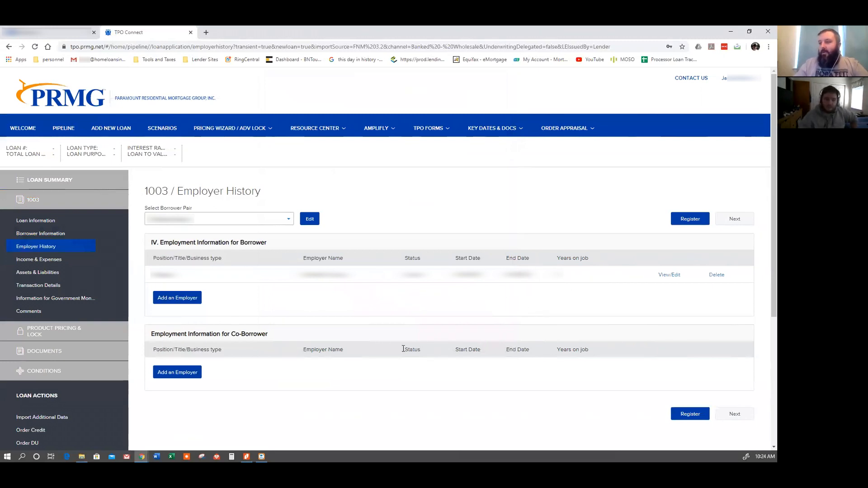
Open the 1003's Income & Expenses page and review the gross monthly income, housing expenses and other income entries.
scroll(400, 348, "down", 2)
scroll(399, 348, "down", 2)
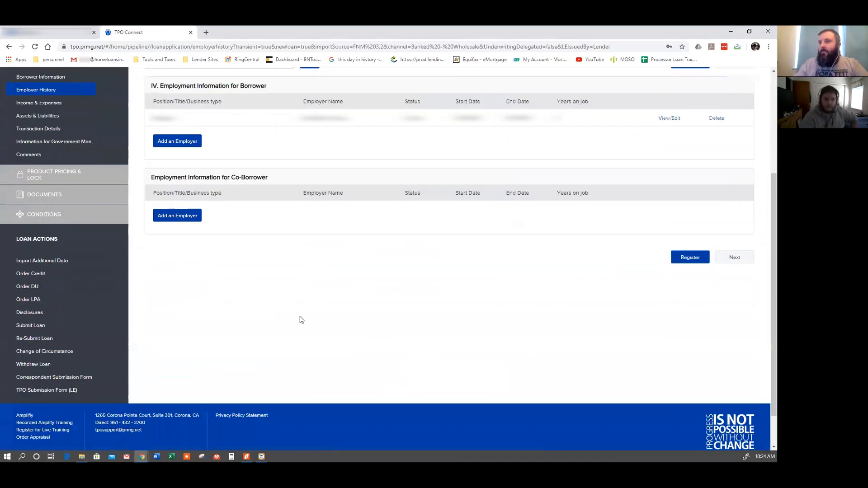
scroll(271, 294, "up", 3)
left_click(50, 220)
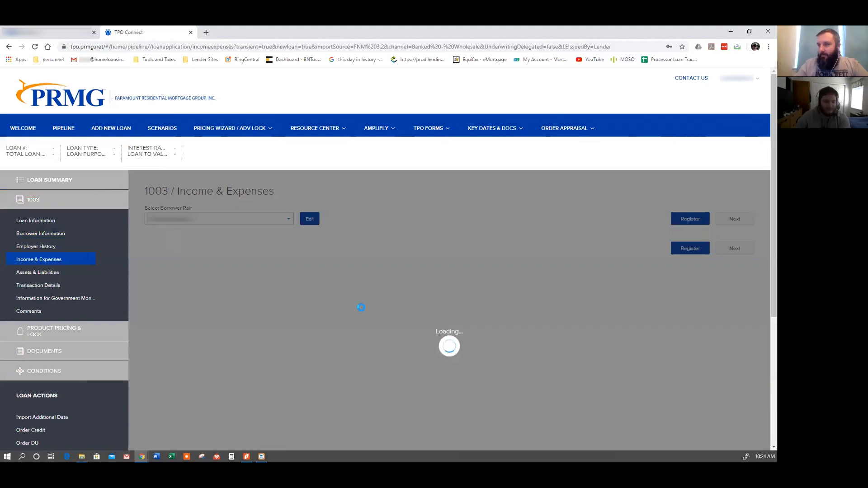
scroll(452, 325, "down", 1)
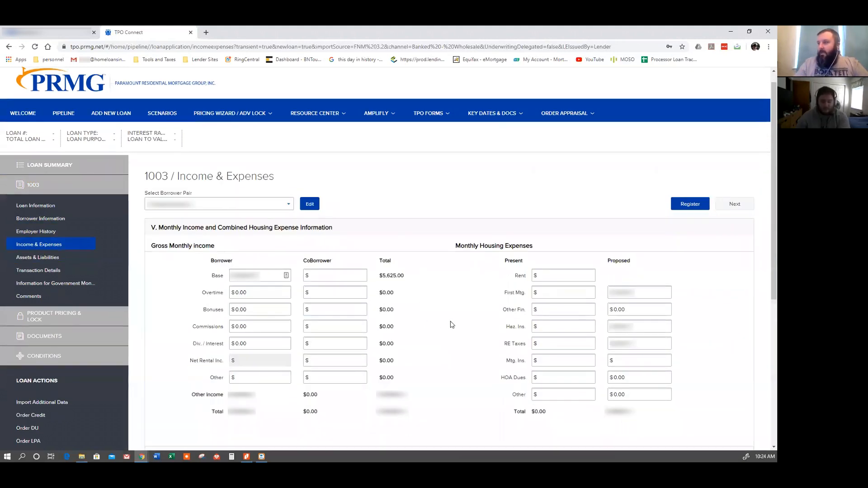
scroll(452, 324, "down", 2)
scroll(484, 331, "down", 3)
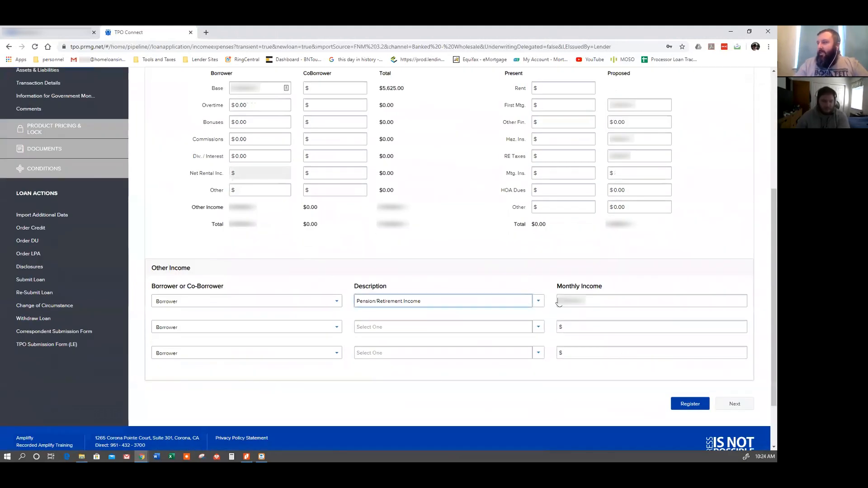
scroll(431, 304, "up", 3)
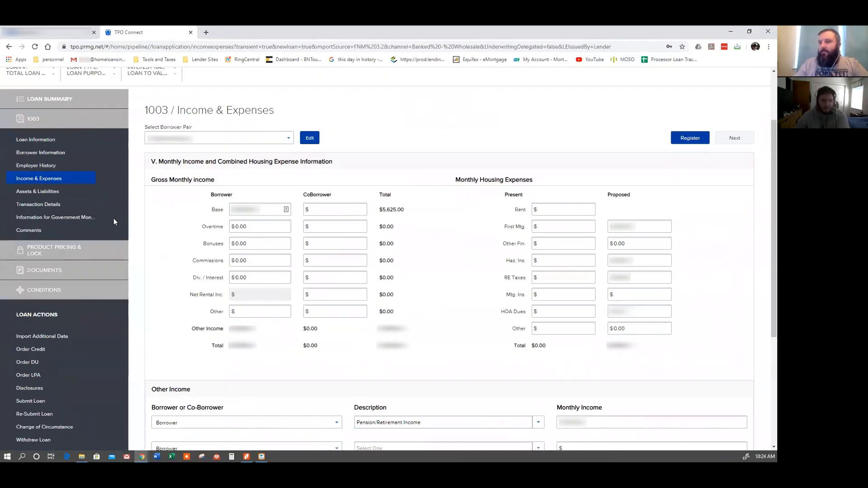
Add a $1,000 cash deposit towards purchase held by Southeastern Title on the Assets & Liabilities page.
left_click(69, 194)
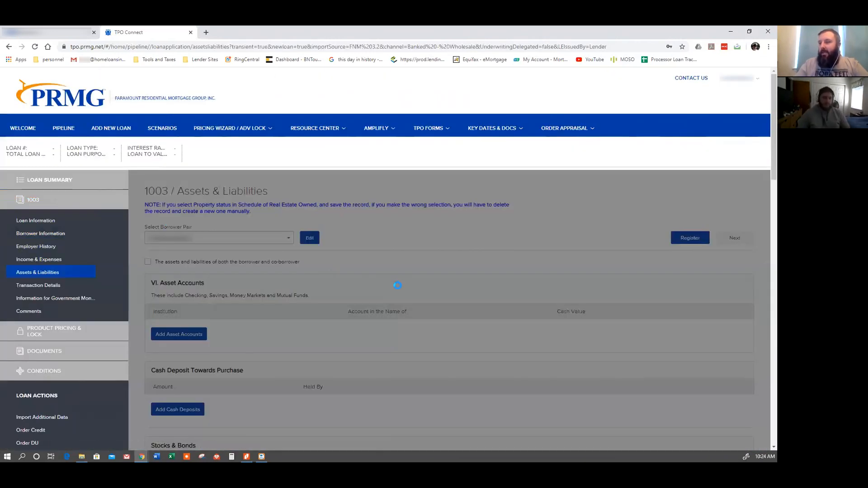
scroll(398, 287, "down", 1)
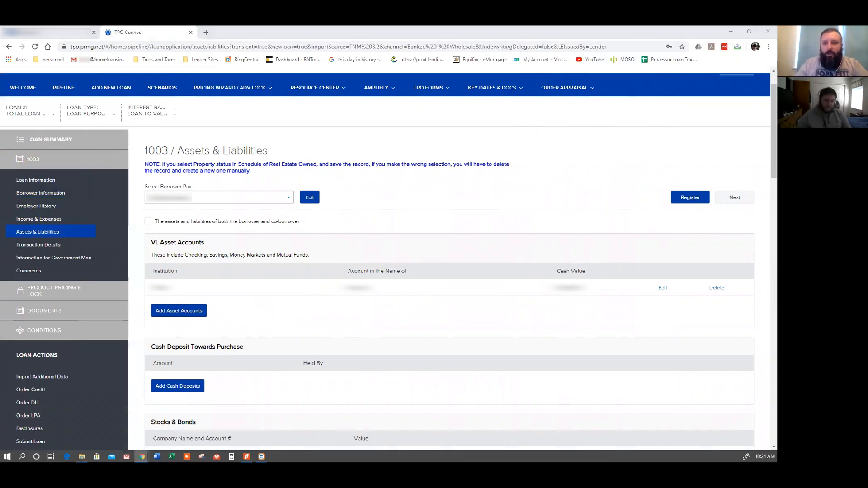
scroll(199, 355, "down", 1)
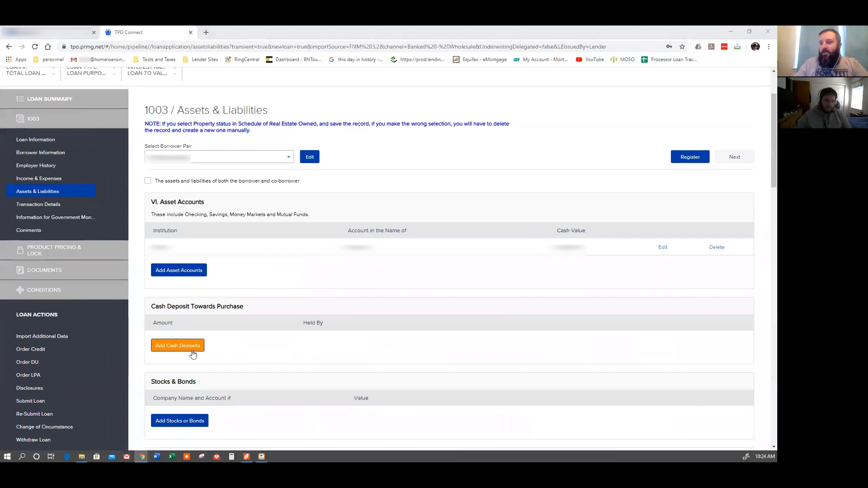
left_click(193, 354)
left_click(362, 123)
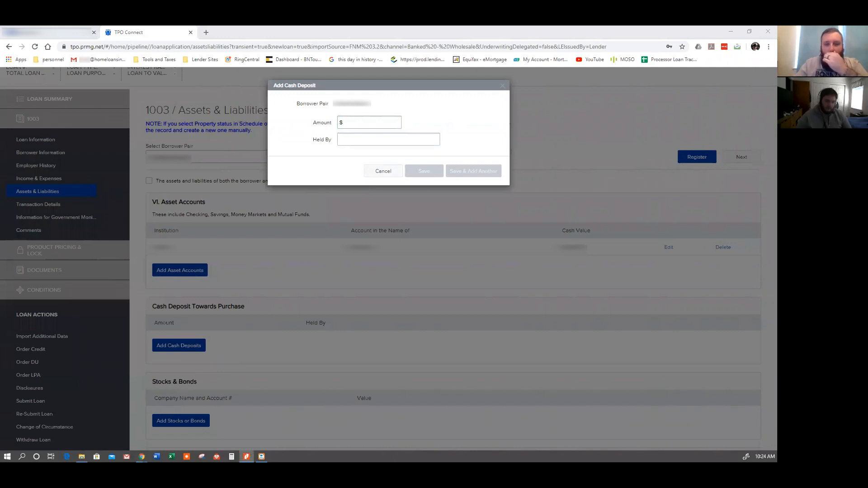
left_click(364, 123)
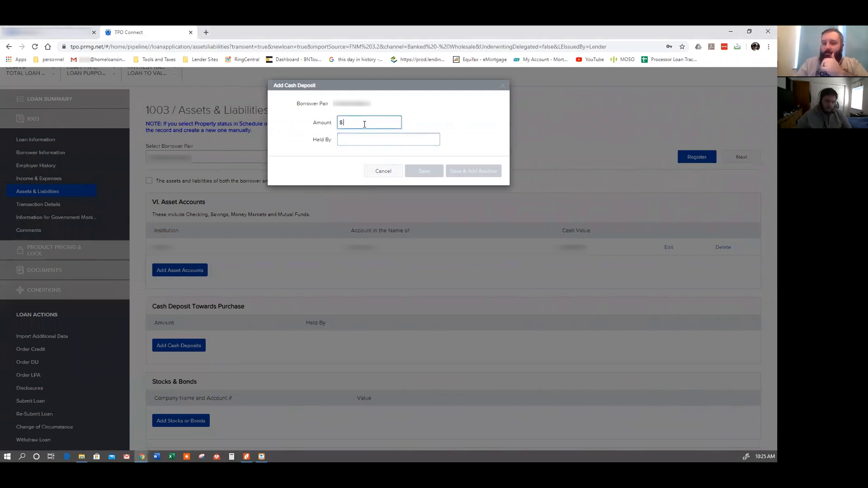
type("1000")
left_click(398, 139)
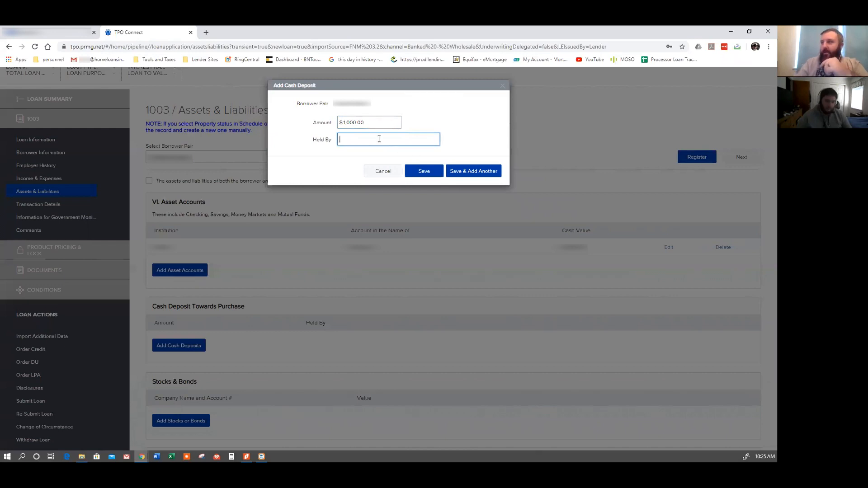
type("Southeastern Tit")
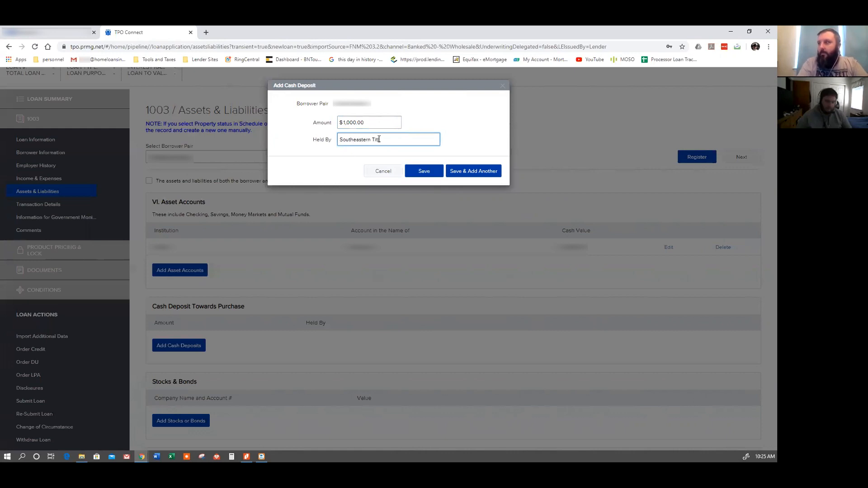
type("le")
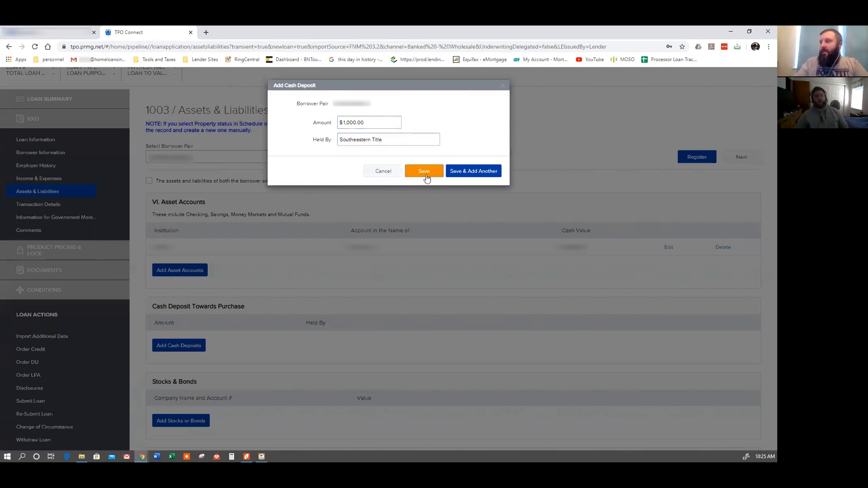
left_click(424, 174)
Review the remaining asset sections, and check the cash deposit and seller credit entries under Transaction Details.
scroll(439, 334, "down", 6)
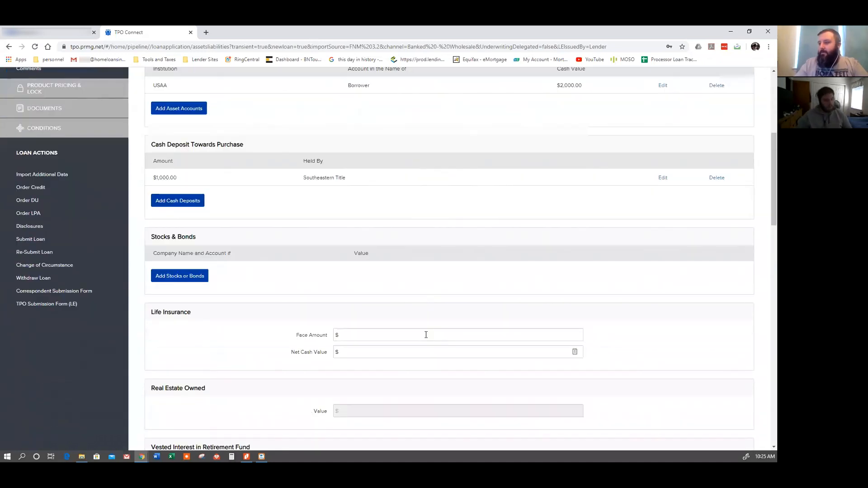
scroll(354, 330, "down", 3)
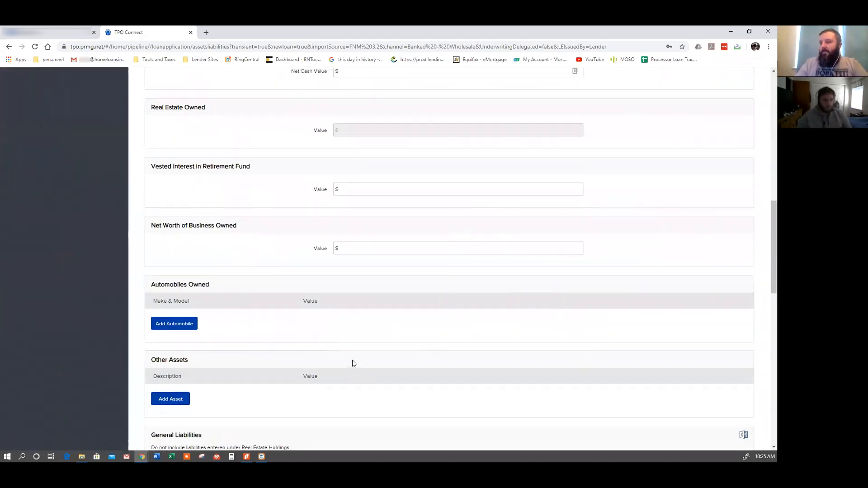
scroll(352, 362, "up", 10)
scroll(354, 363, "up", 2)
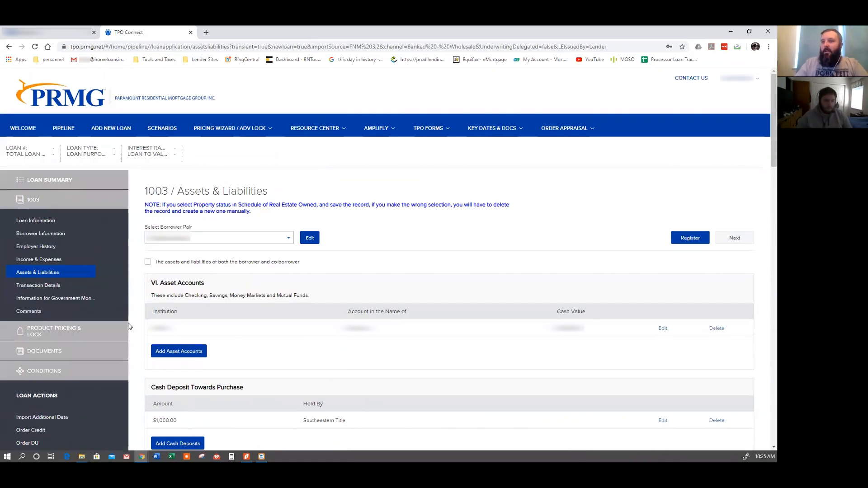
left_click(45, 289)
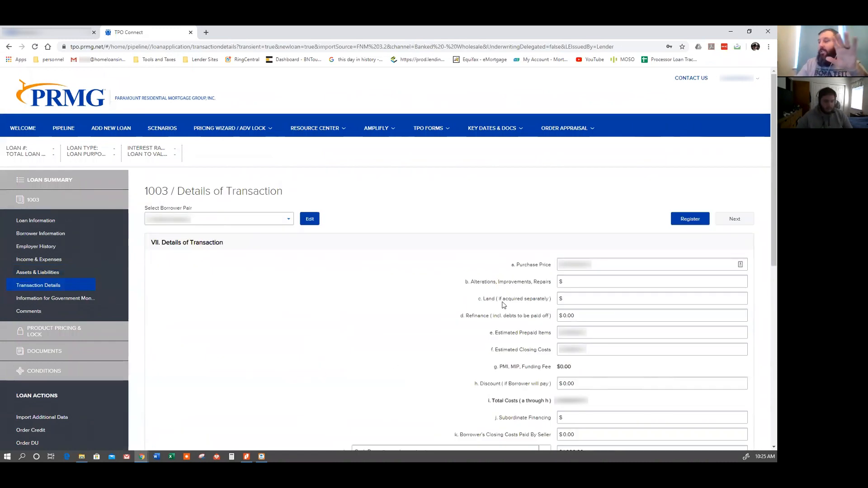
scroll(408, 248, "down", 4)
left_click(581, 291)
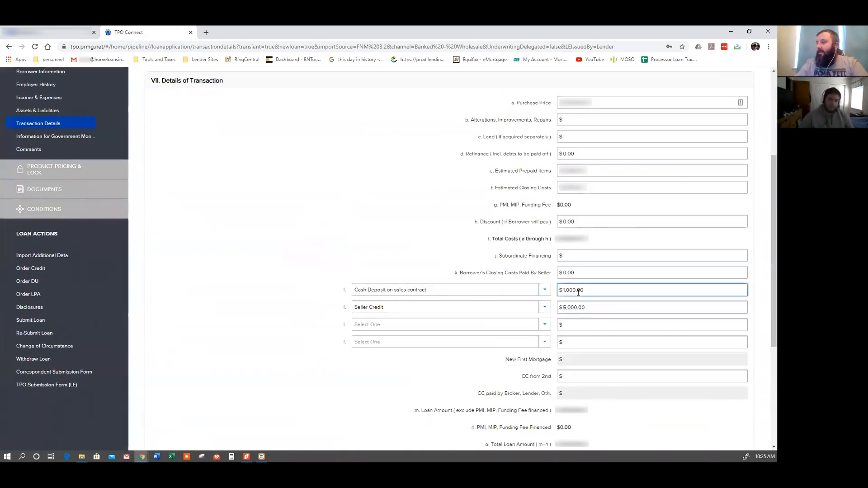
left_click(577, 307)
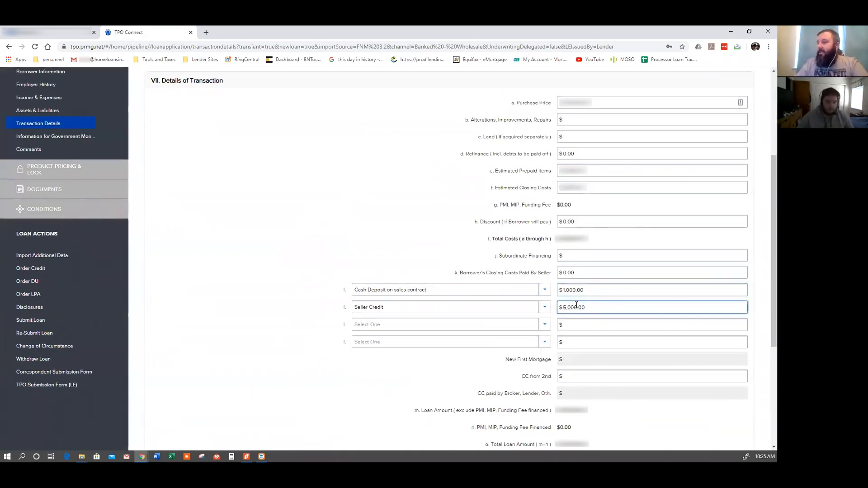
left_click(595, 320)
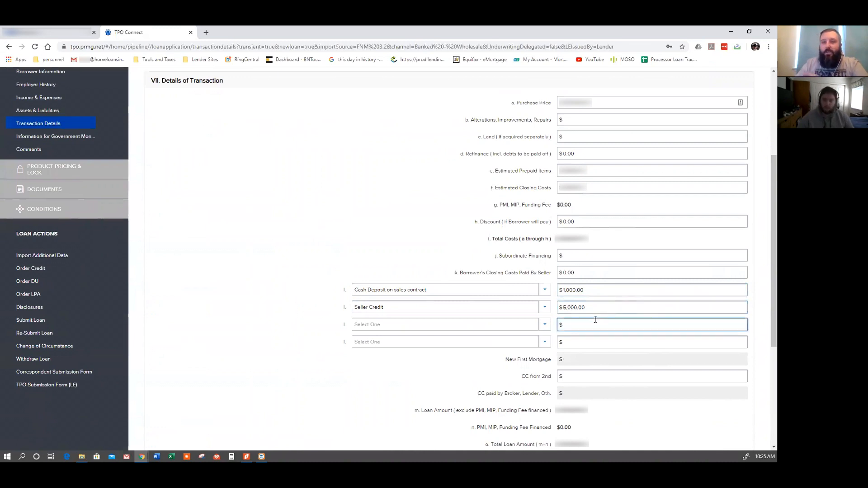
left_click(219, 242)
scroll(231, 246, "up", 4)
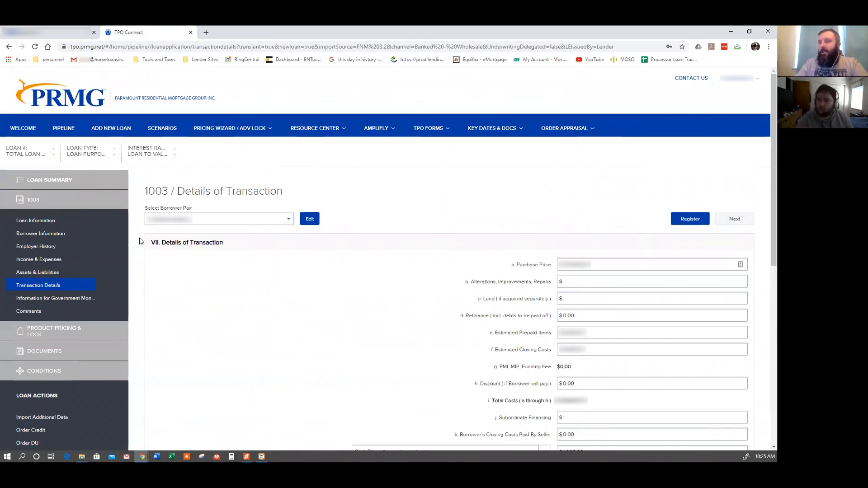
Set the number of dependents to 0 again on the Borrower Information page and register the loan.
left_click(64, 233)
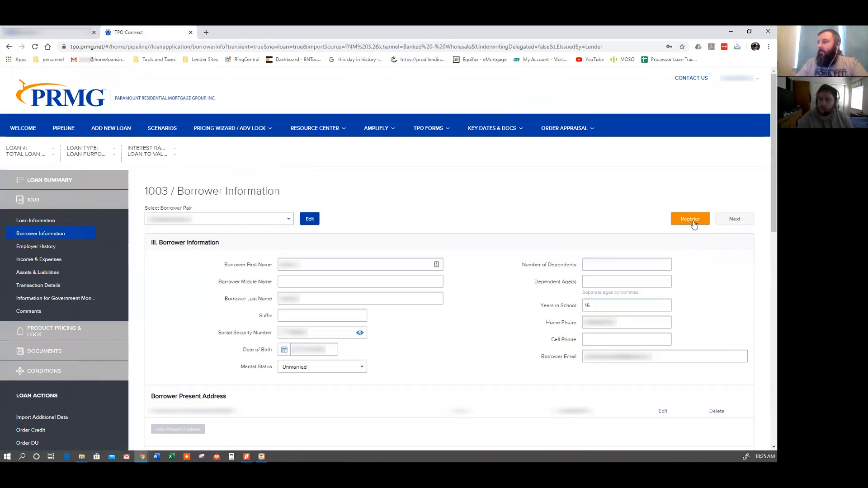
left_click(607, 266)
type("0")
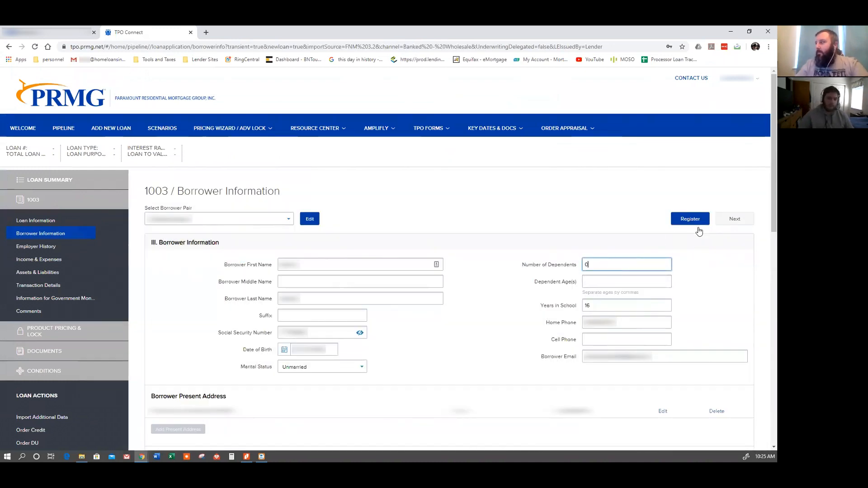
left_click(688, 219)
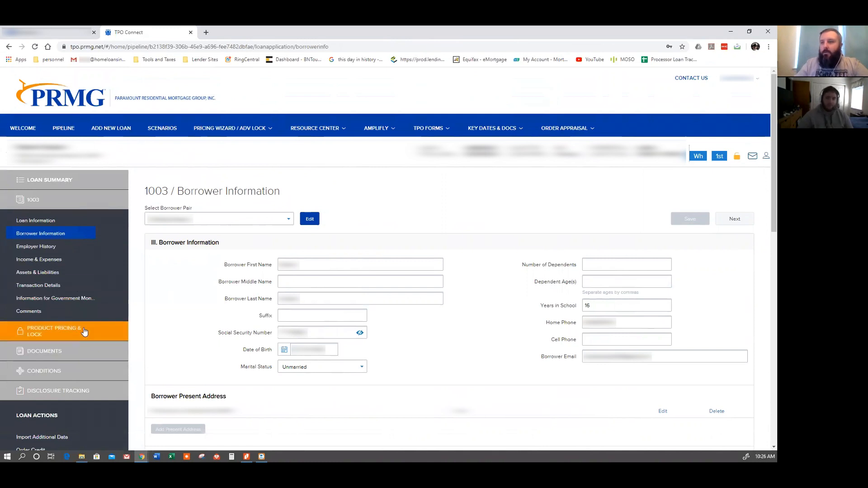
Start a product and pricing search for the loan and enter the property's appraised value.
left_click(52, 332)
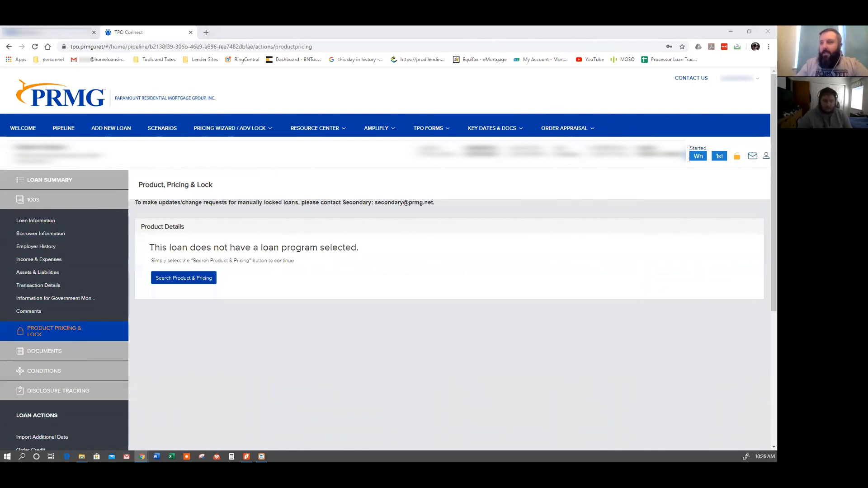
left_click(212, 285)
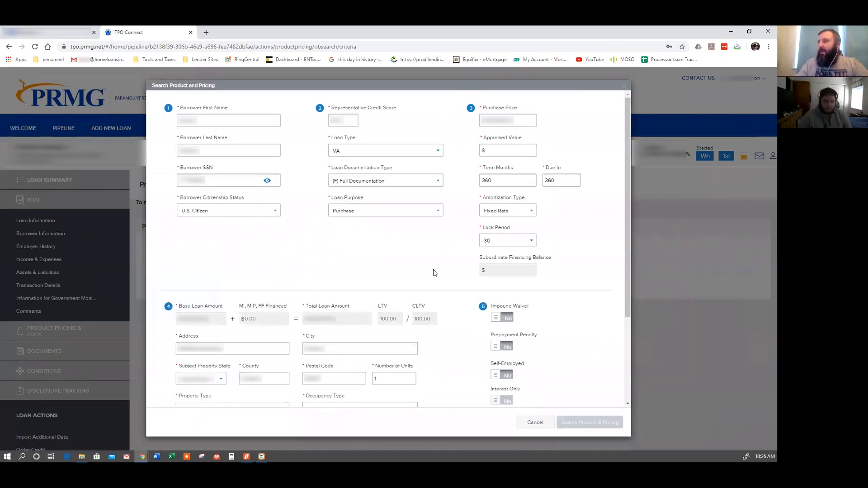
left_click(514, 154)
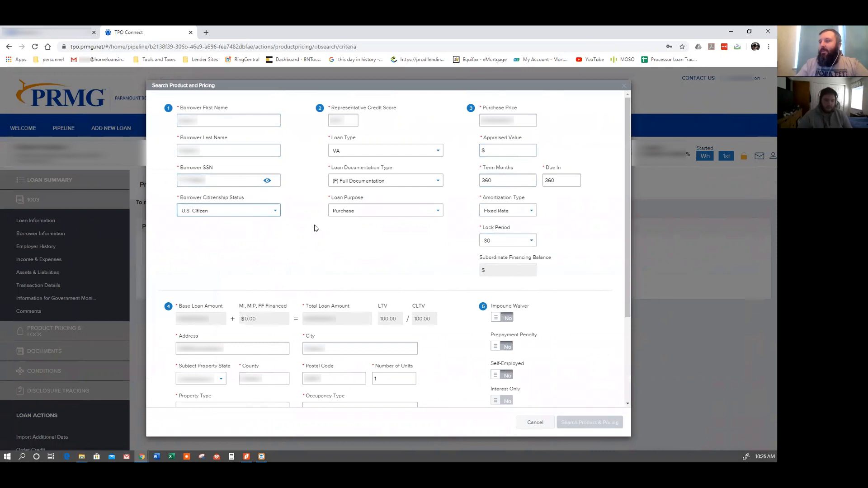
left_click(487, 151)
type("??????")
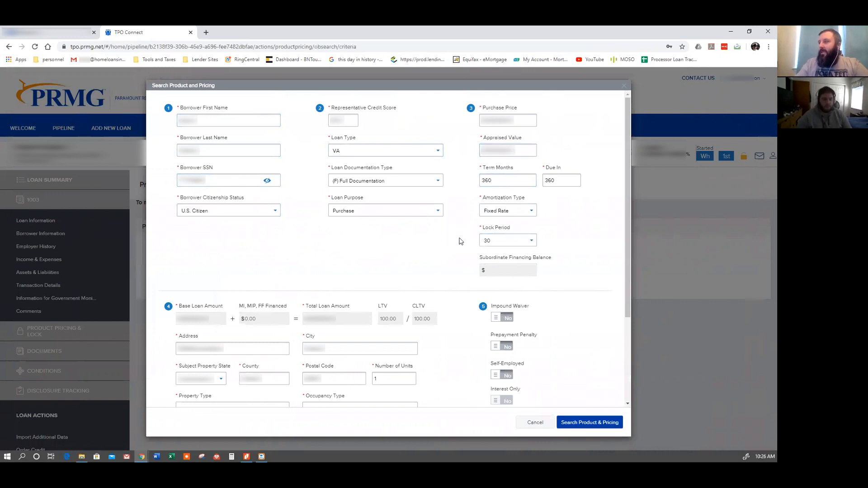
Set the AUS engine to DU with an Approve Eligible recommendation and a 3.625% target rate, and run the product and pricing search.
scroll(459, 228, "down", 2)
scroll(437, 248, "down", 2)
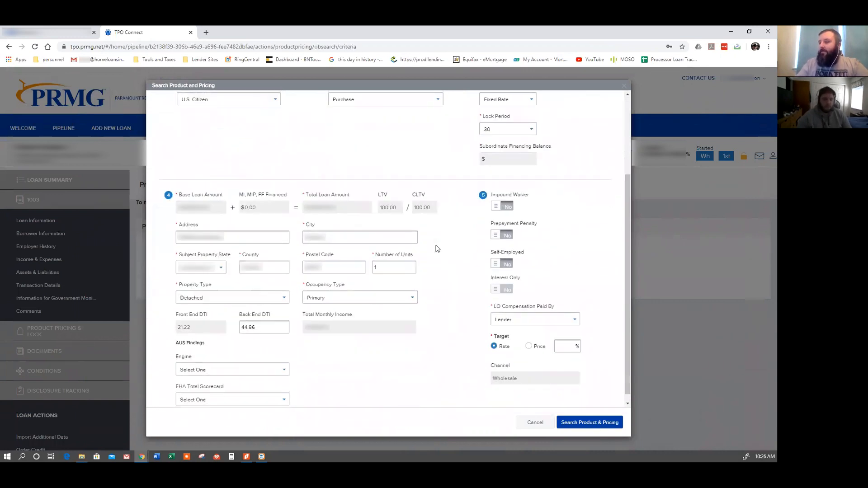
left_click(228, 359)
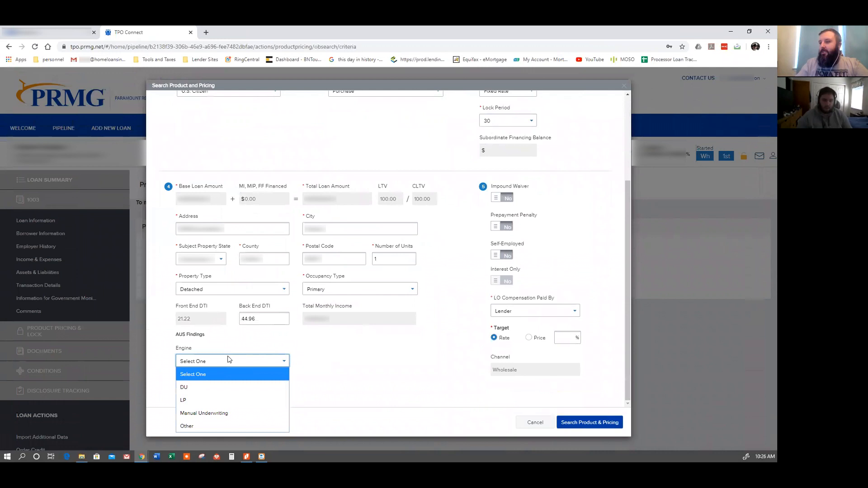
left_click(220, 385)
left_click(327, 364)
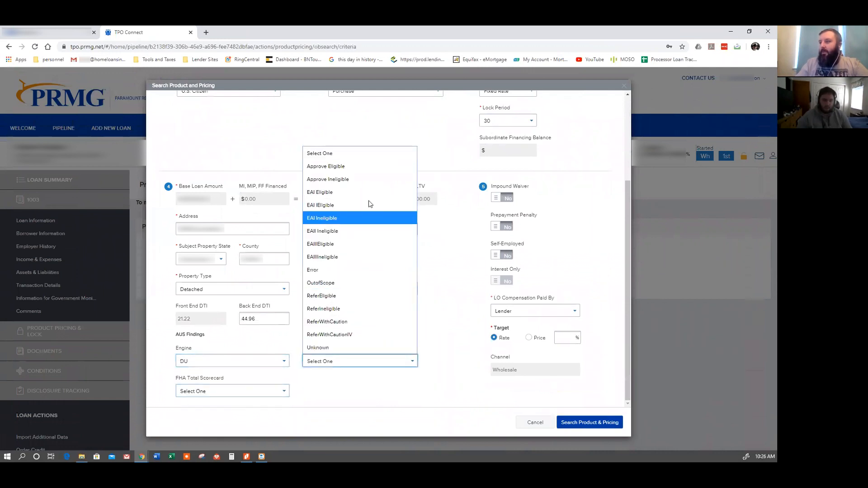
left_click(368, 170)
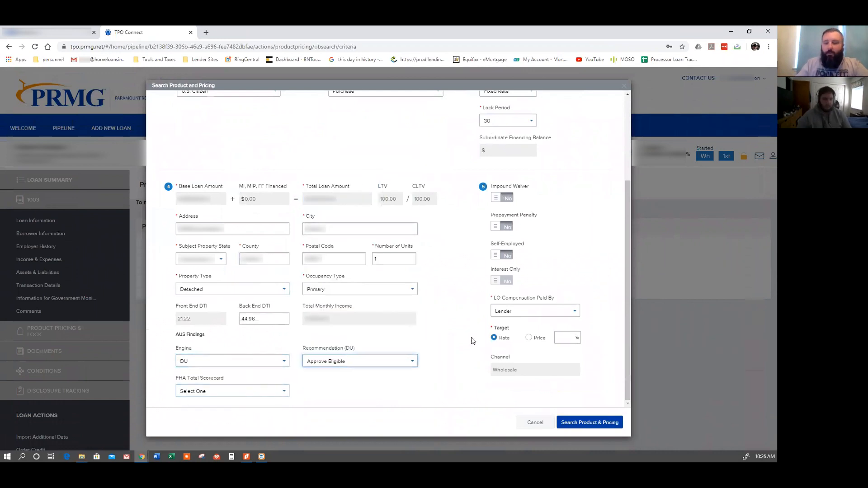
left_click(560, 338)
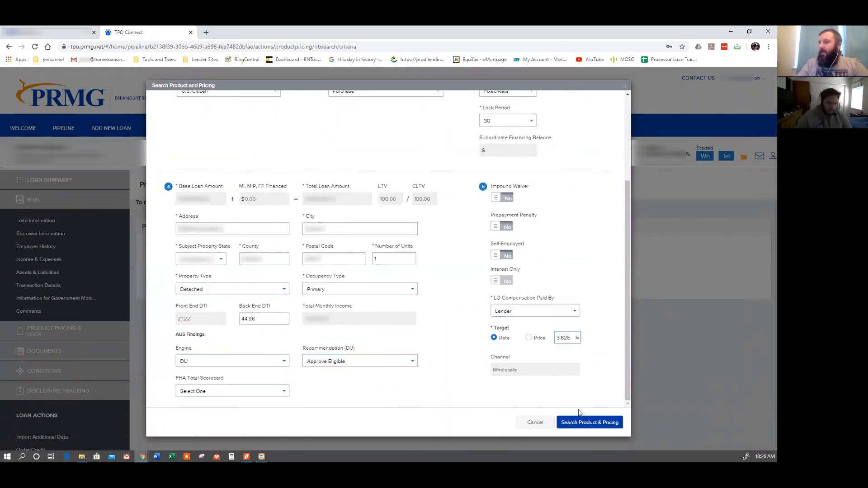
left_click(610, 426)
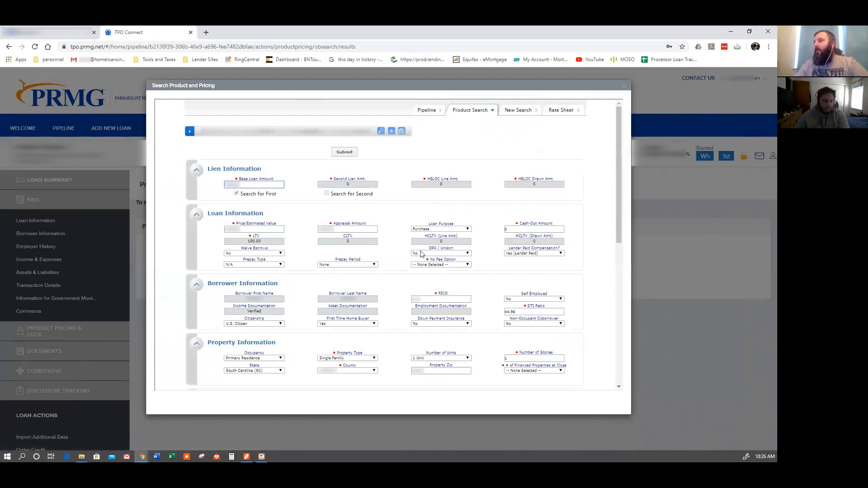
Set No Fee Option to Yes and financed properties at close to "Bor owns 1 fin. Property", and submit the search criteria.
scroll(452, 246, "down", 1)
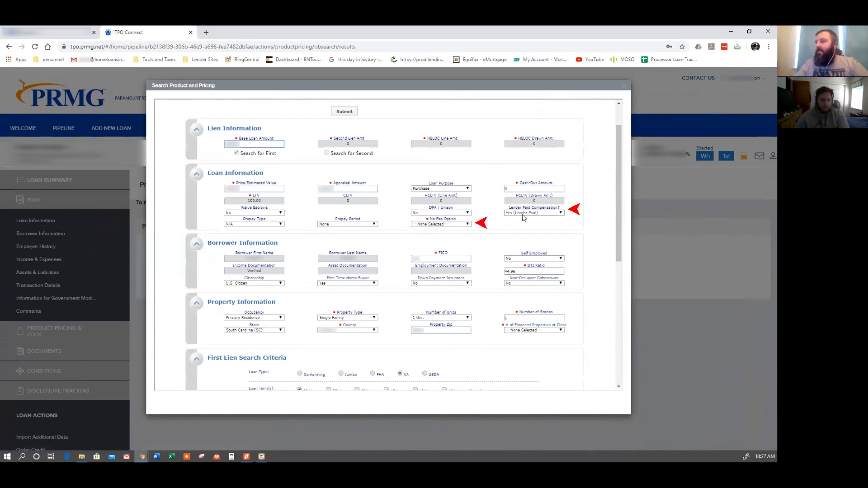
left_click(448, 224)
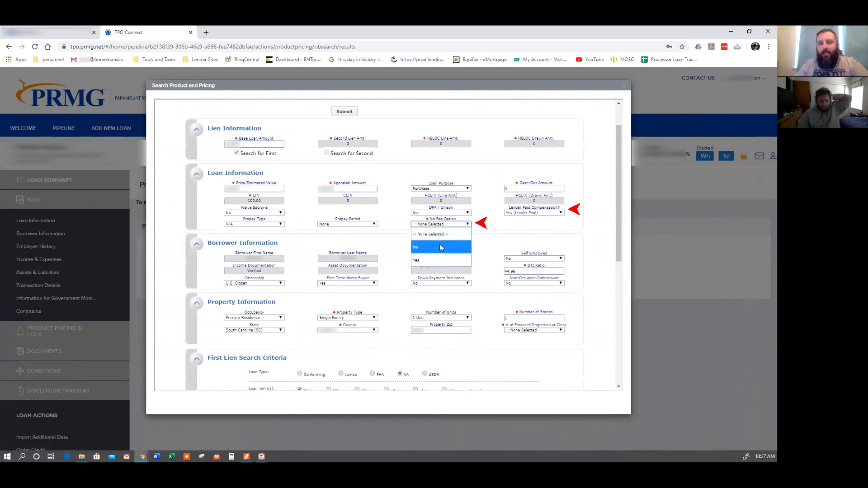
left_click(434, 262)
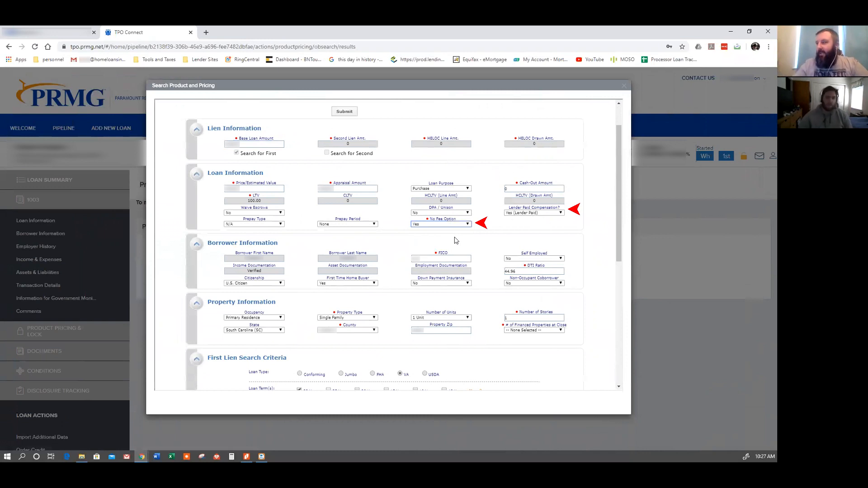
scroll(485, 243, "down", 1)
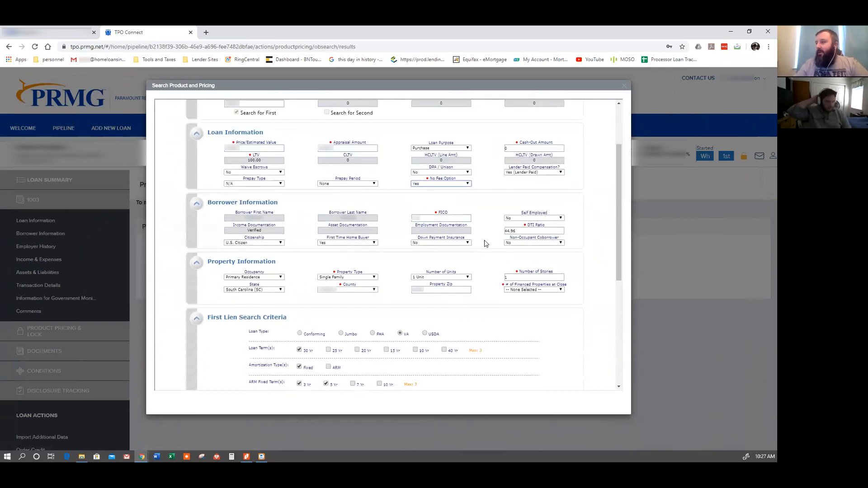
left_click(543, 290)
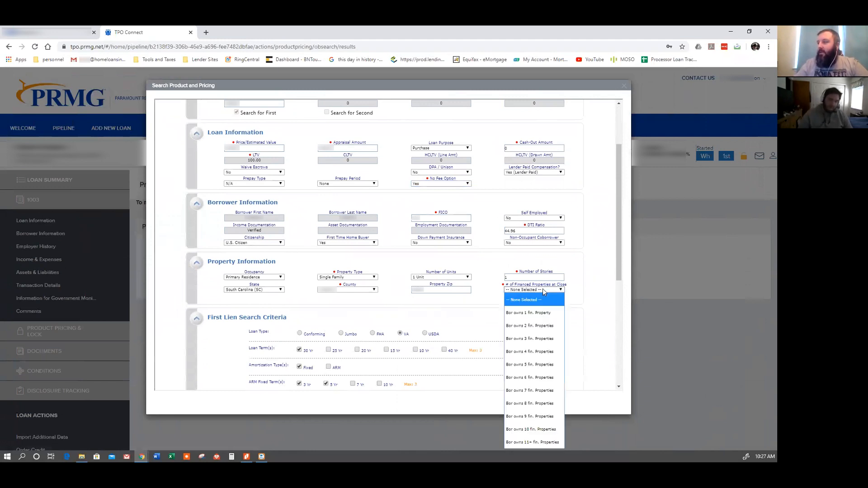
left_click(539, 313)
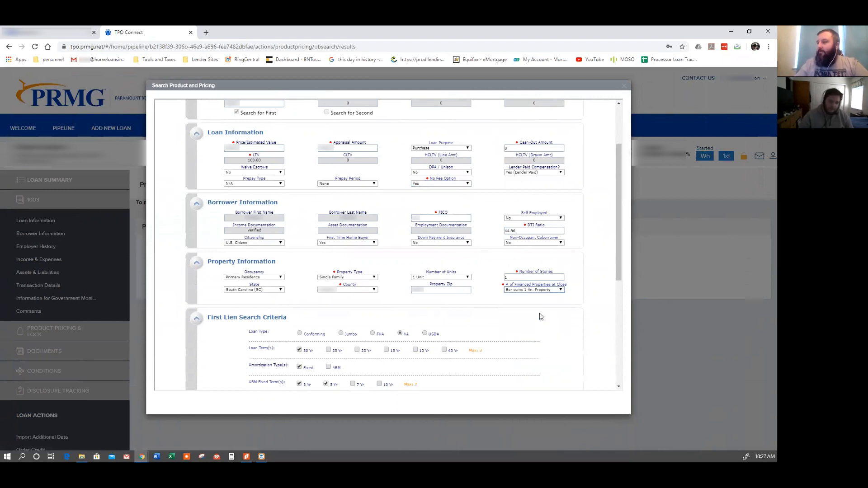
scroll(479, 307, "down", 1)
scroll(479, 308, "down", 4)
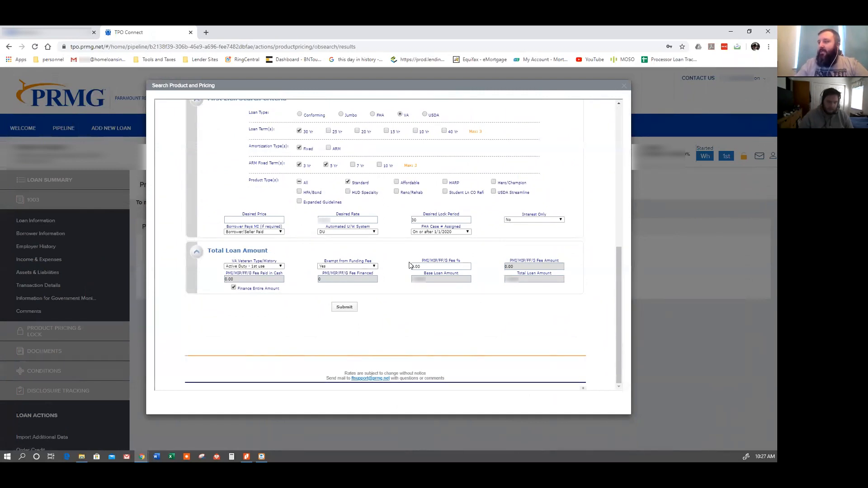
left_click(344, 307)
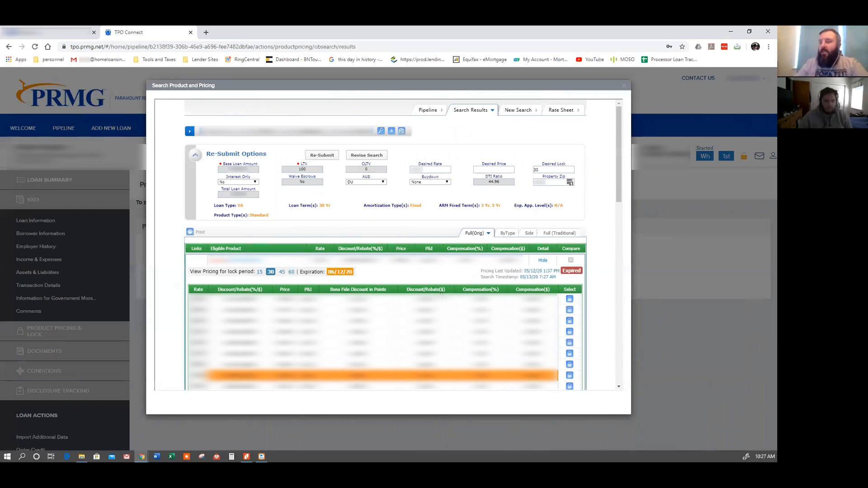
Select the highlighted rate under the 30-day lock pricing and update Encompass with it without requesting a lock, dismissing the notices.
scroll(441, 292, "down", 1)
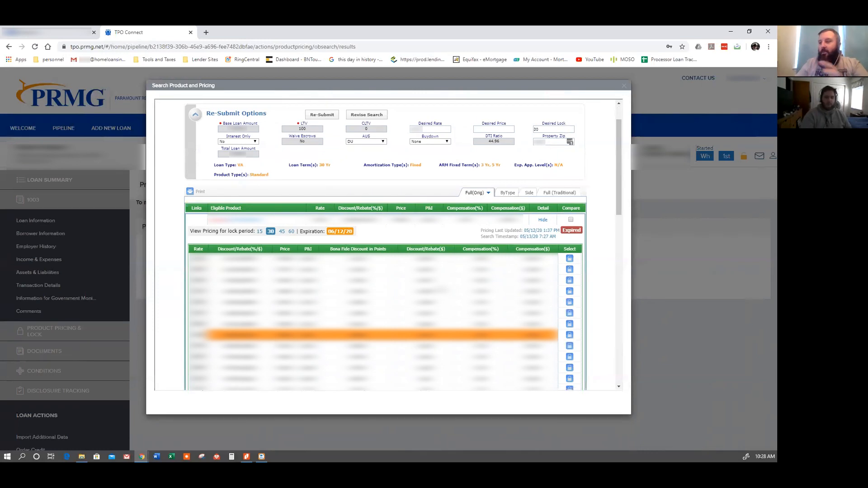
scroll(403, 271, "down", 1)
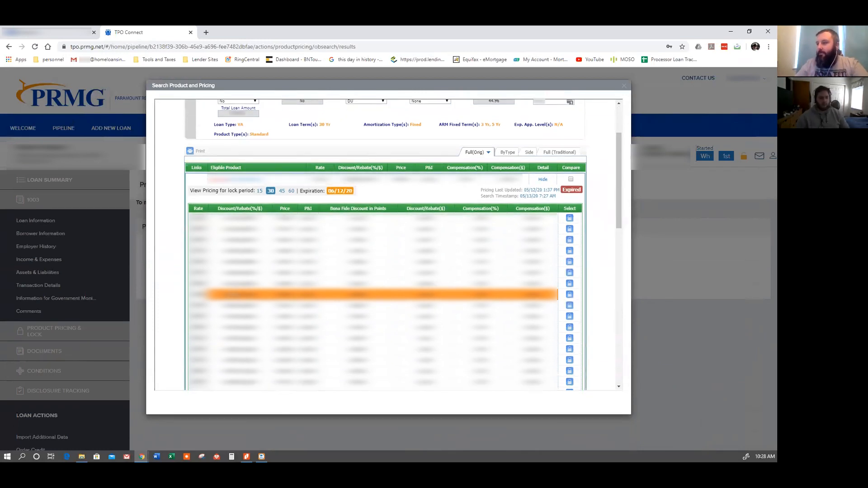
left_click(568, 296)
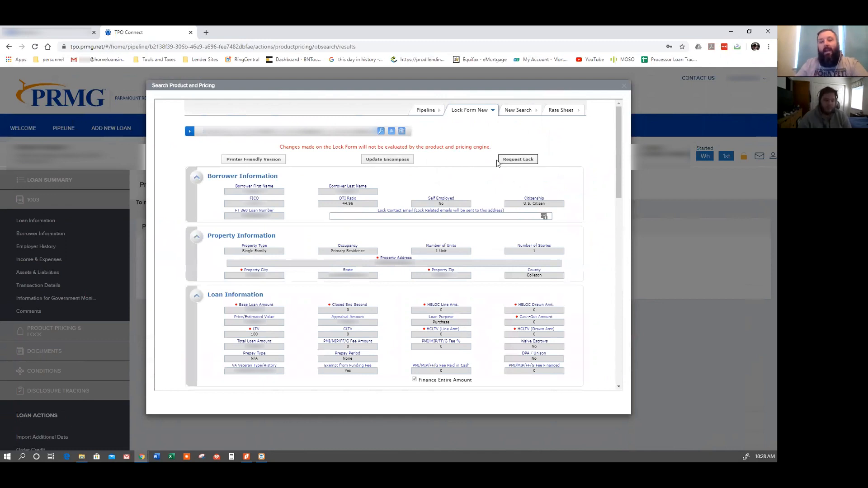
left_click(394, 165)
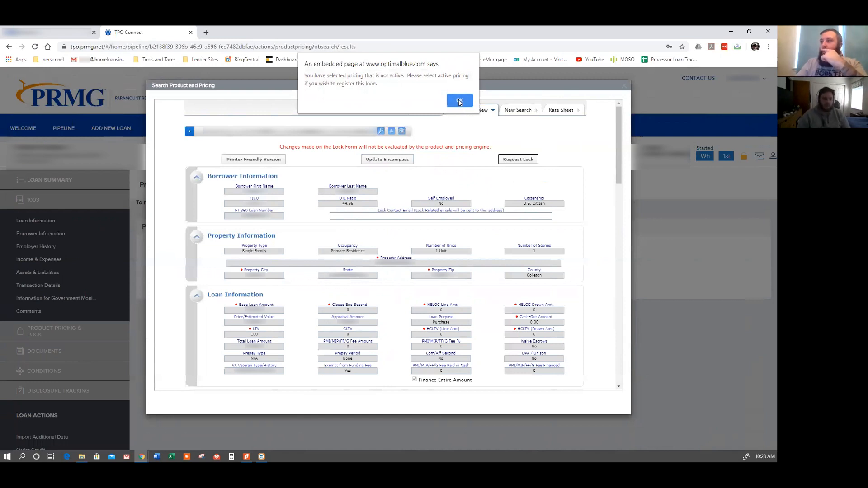
left_click(459, 102)
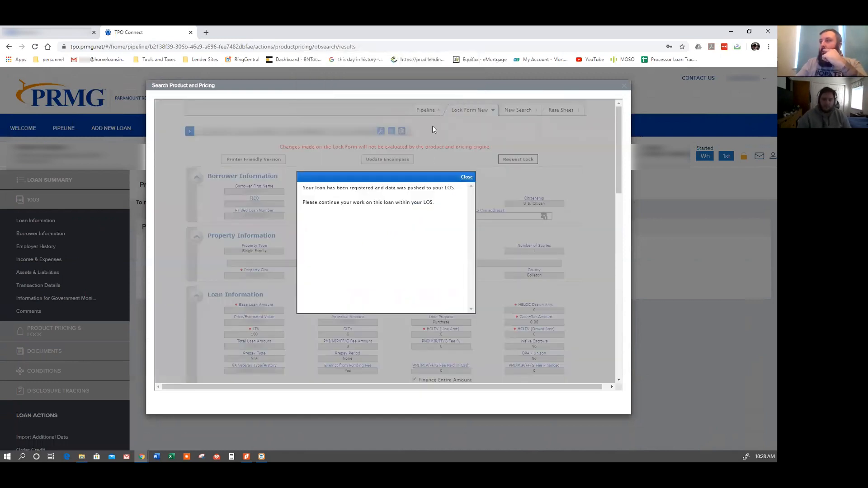
left_click(459, 174)
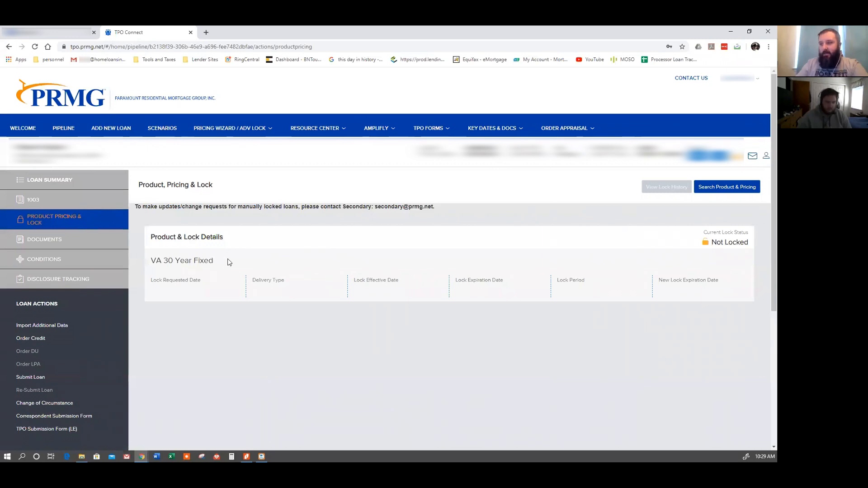
Start a credit order with Advantage Credit Inc. as a credit reissue and paste the report's reference number.
scroll(178, 266, "down", 1)
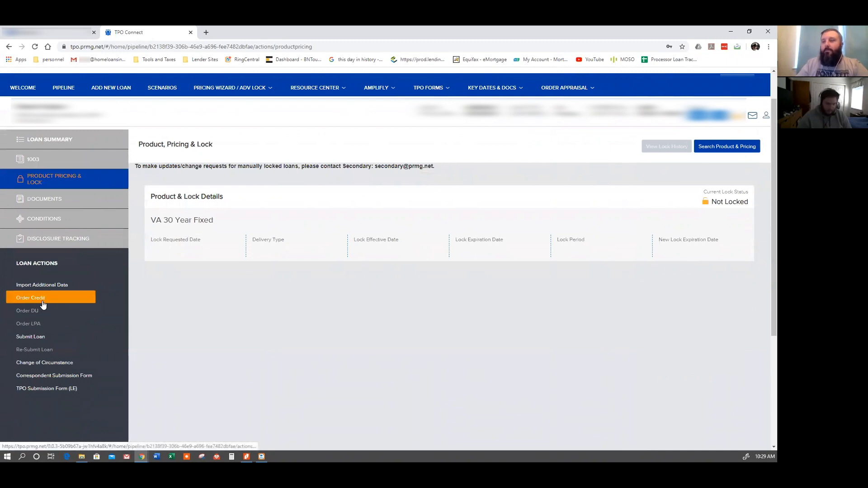
left_click(43, 302)
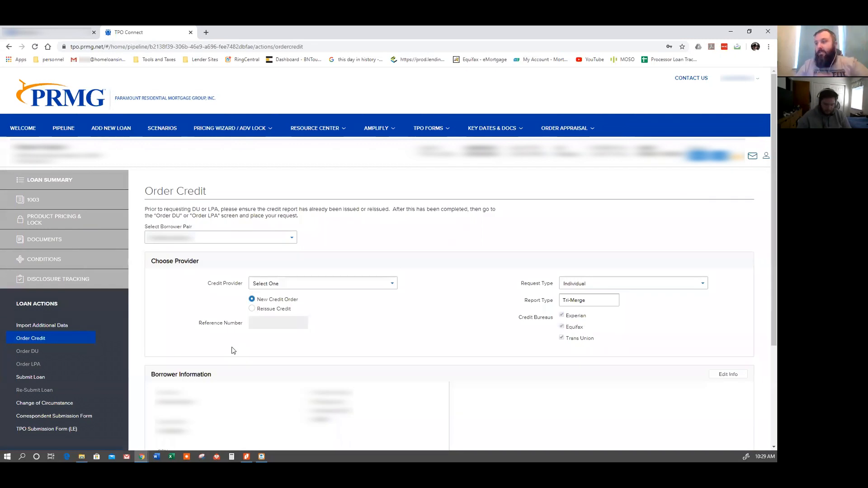
left_click(310, 283)
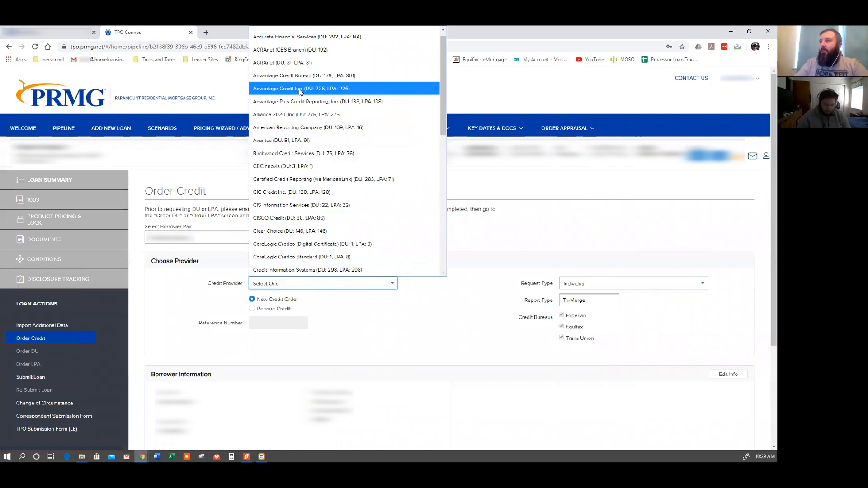
left_click(300, 90)
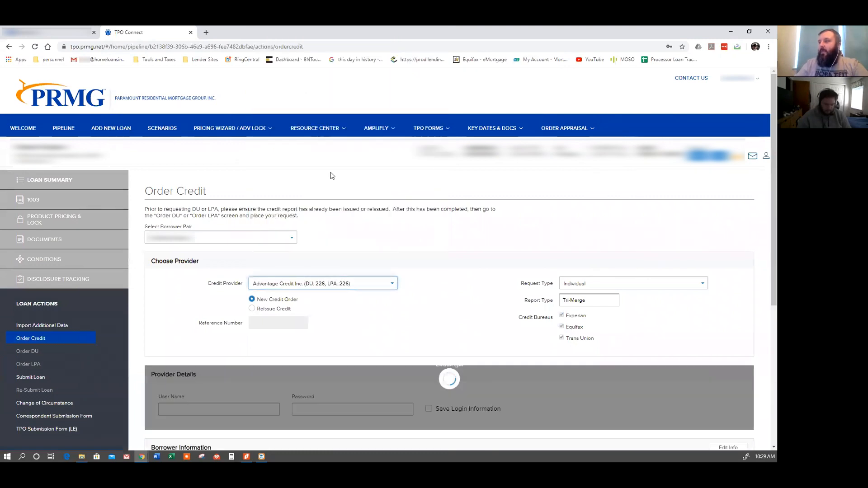
left_click(249, 310)
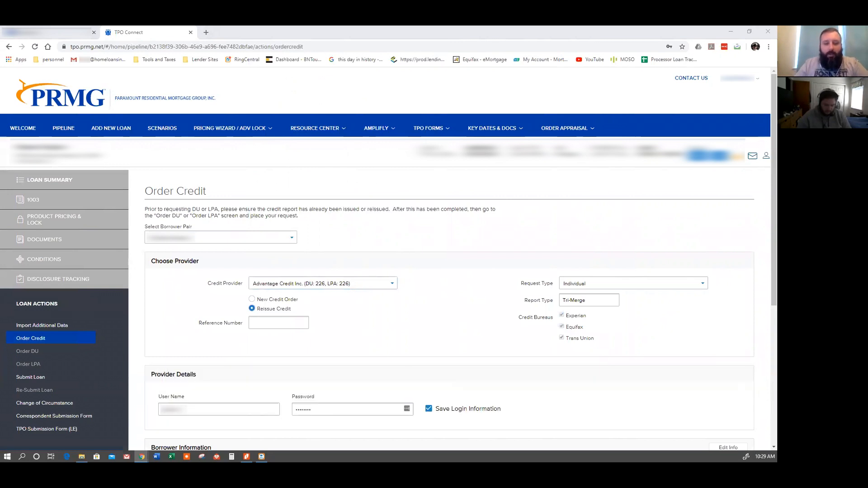
left_click(262, 323)
key("ctrl+v")
Enter the credit provider's user name and account password, and reissue the borrower's credit report.
left_click(341, 337)
scroll(340, 337, "down", 2)
left_click(193, 330)
left_click(318, 331)
left_click_drag(281, 333, 272, 327)
type("••••••••")
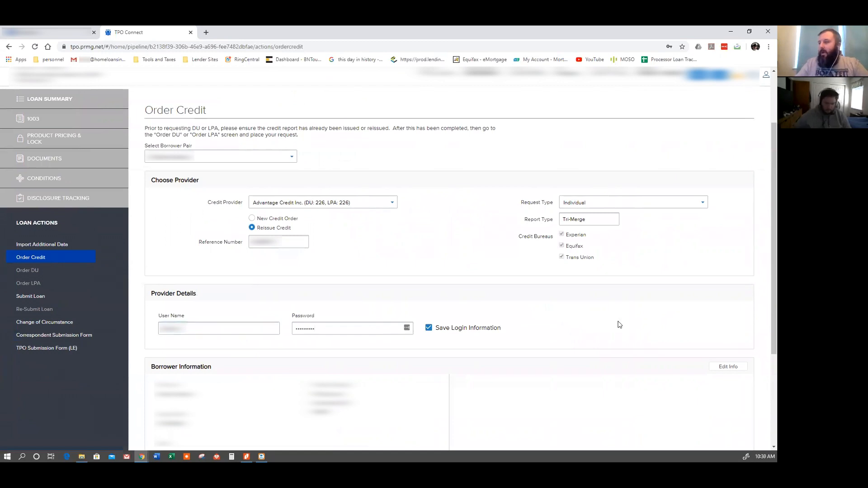
scroll(615, 327, "down", 2)
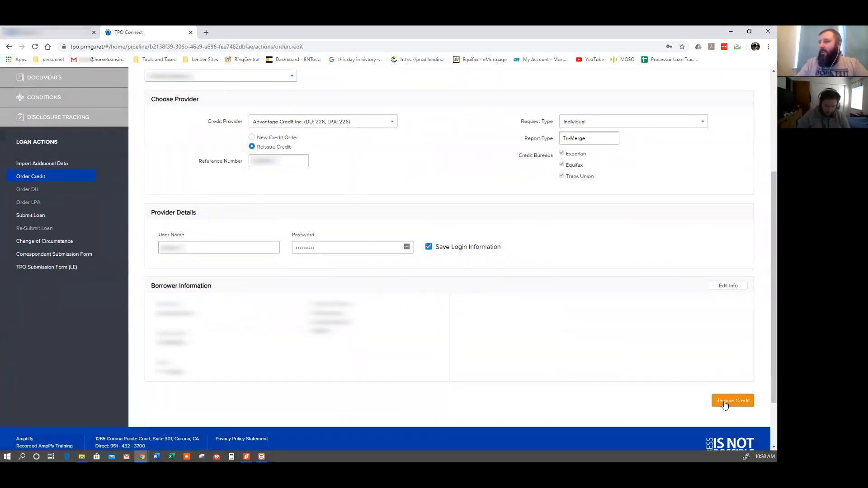
left_click(719, 402)
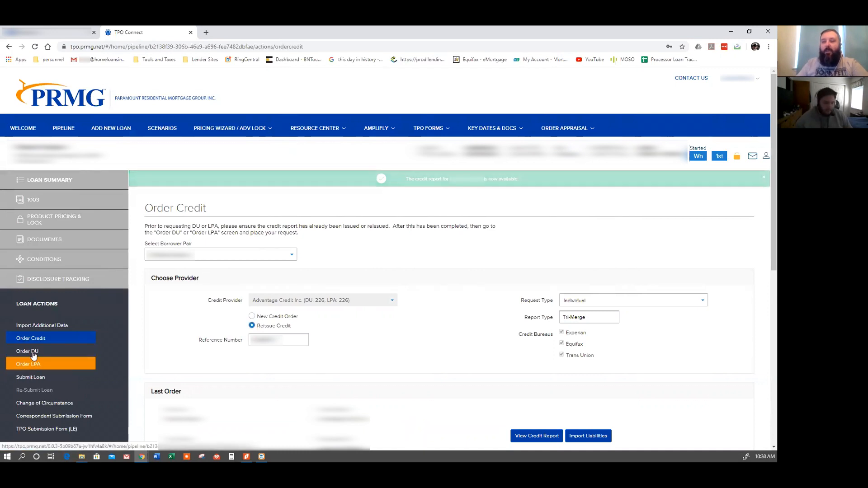
Open the DU order for the loan and enter the credit provider's user name and account password.
scroll(154, 347, "down", 1)
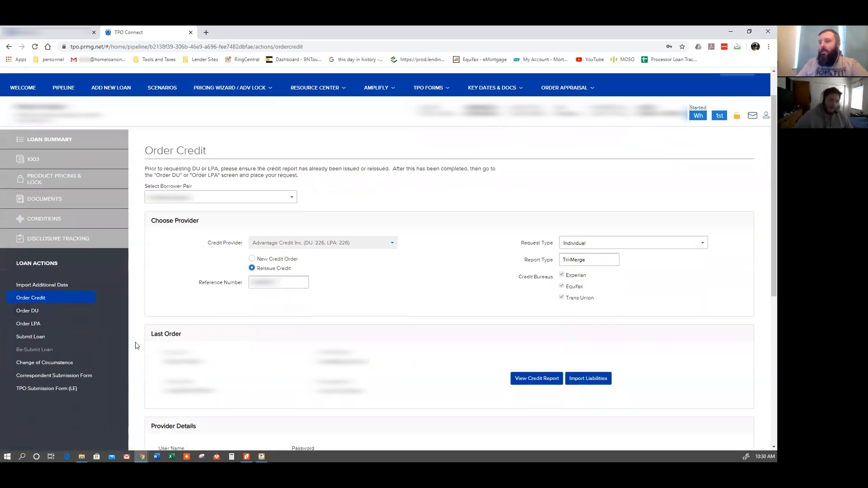
left_click(48, 313)
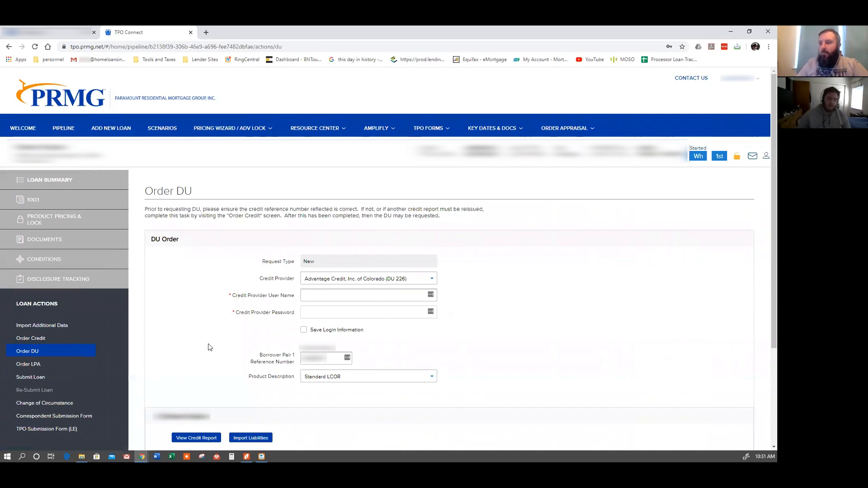
left_click(337, 294)
type("???????")
key("Tab")
type("?????")
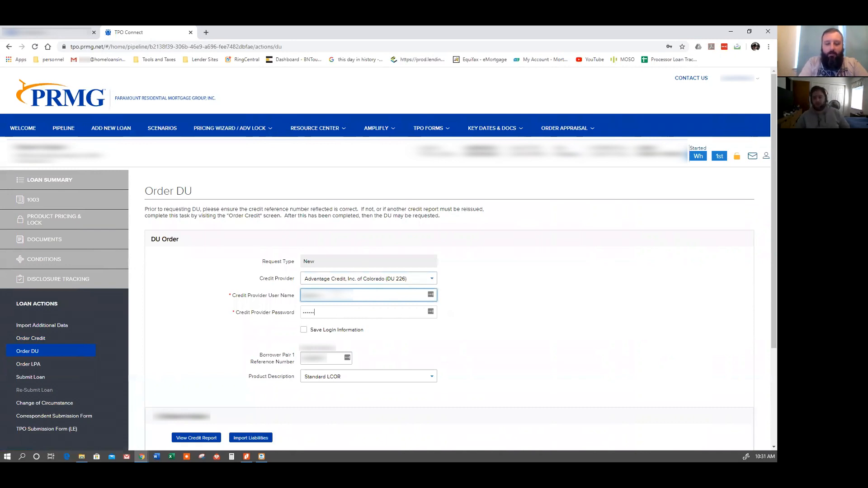
Clear and re-enter the credit provider's account password, and submit the DU order.
key("BackSpace")
key("BackSpace")
key("BackSpace")
key("BackSpace")
key("BackSpace")
key("BackSpace")
key("BackSpace")
type("??????????")
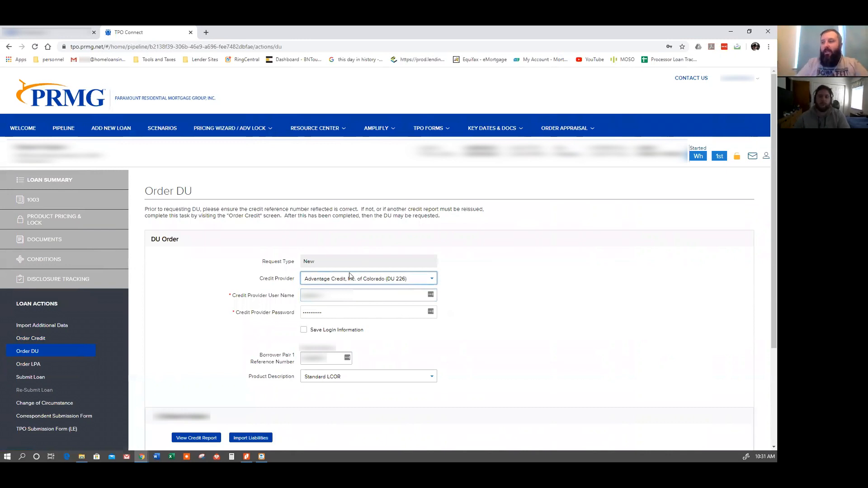
scroll(550, 333, "down", 2)
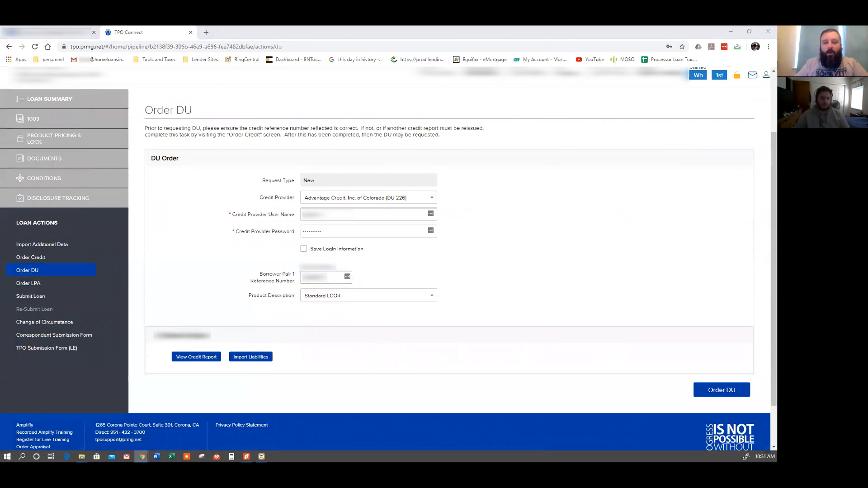
left_click(717, 392)
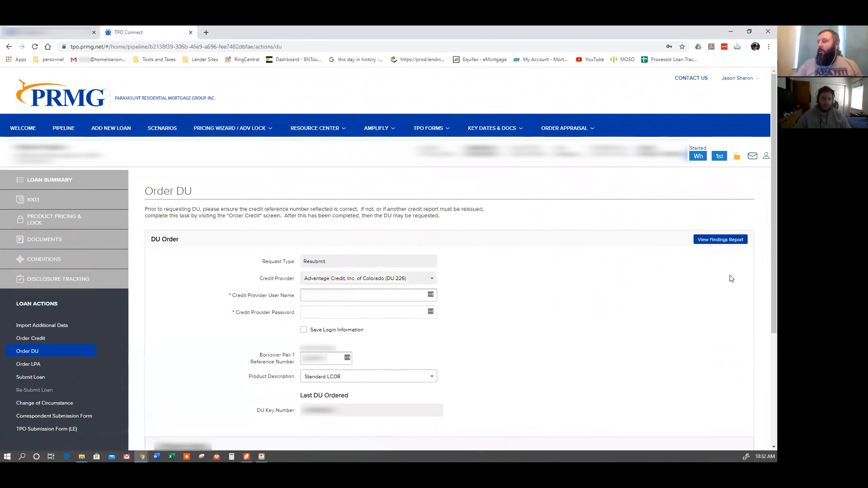
View the DU underwriting findings report and close it.
left_click(735, 258)
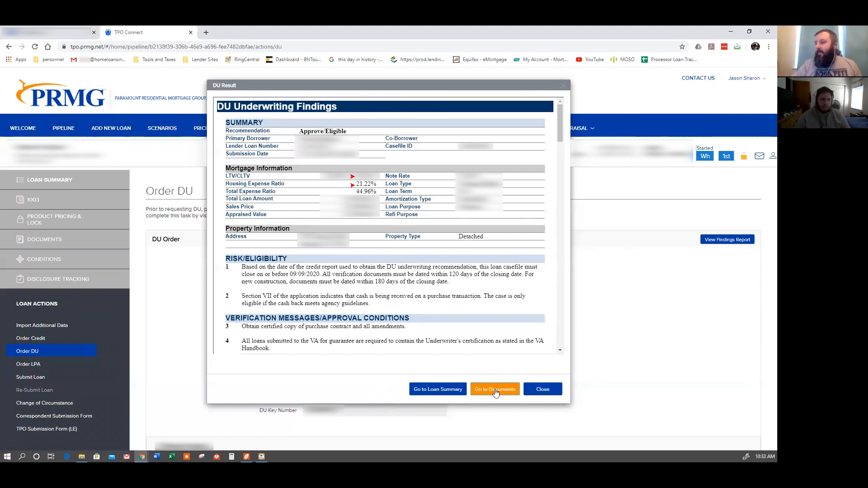
left_click(548, 393)
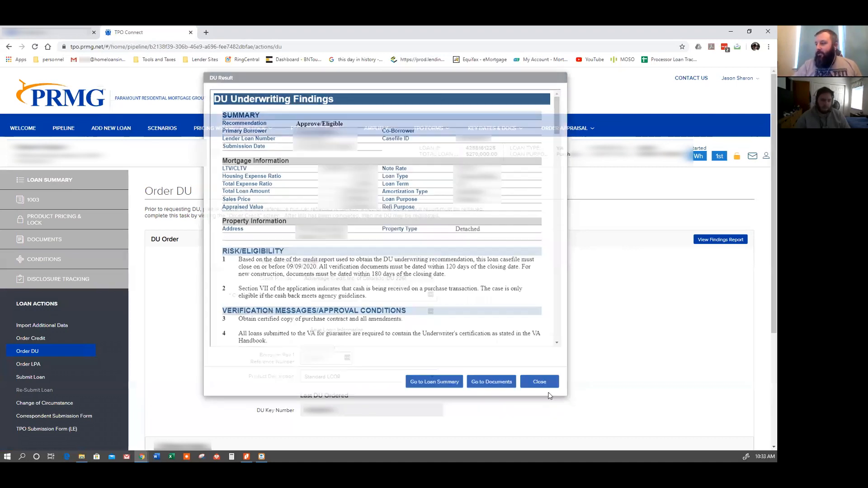
Open the TPO Submission Form (LE) and choose Lender to Disclose as the disclosure option.
scroll(552, 398, "down", 1)
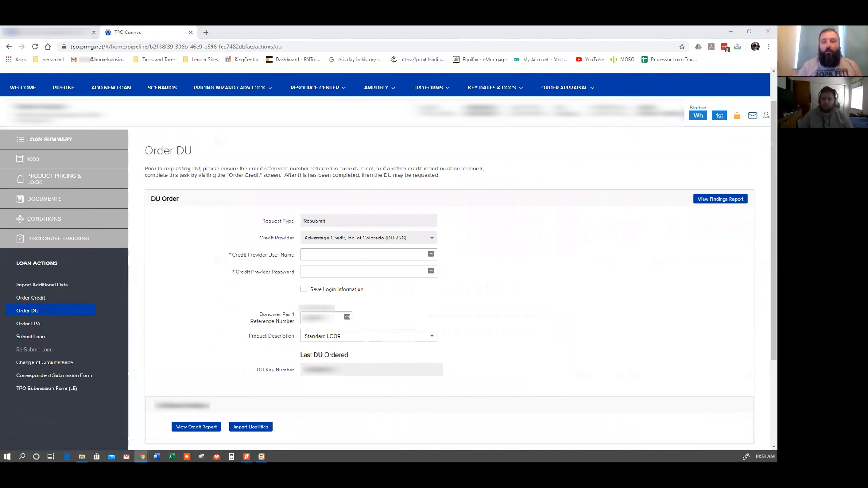
left_click(54, 392)
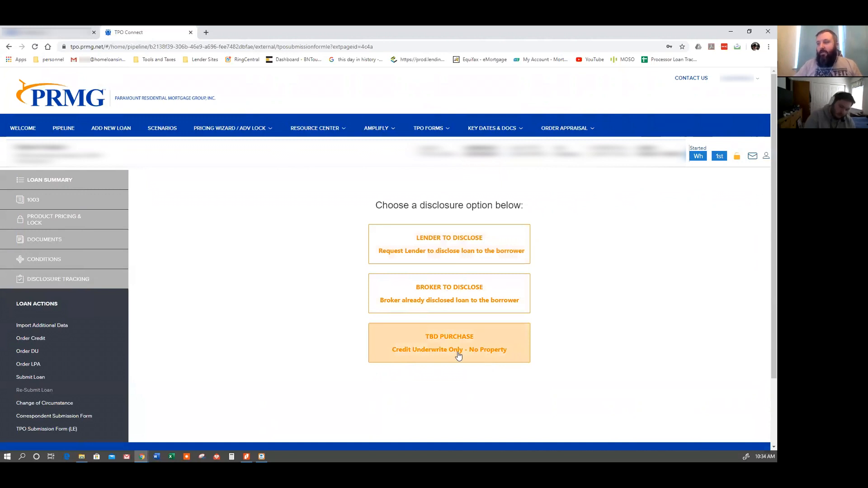
left_click(474, 252)
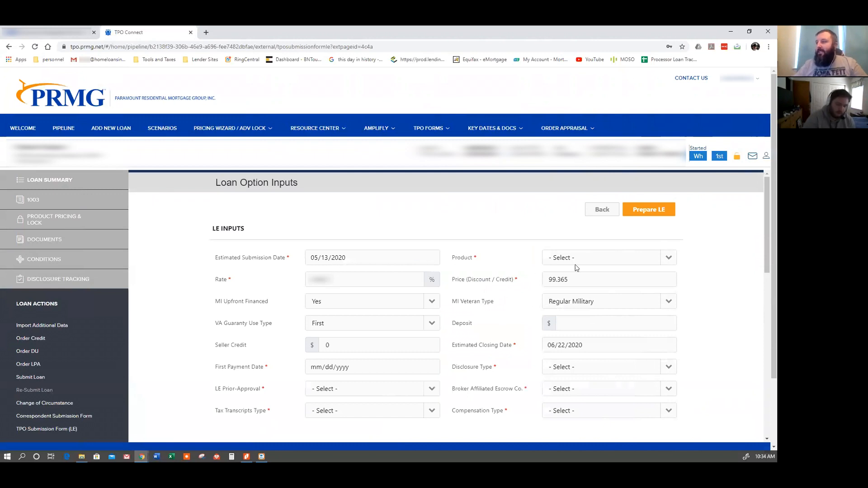
Set the product in the LE inputs to VA 30 Year Fixed.
left_click(599, 263)
scroll(633, 192, "down", 15)
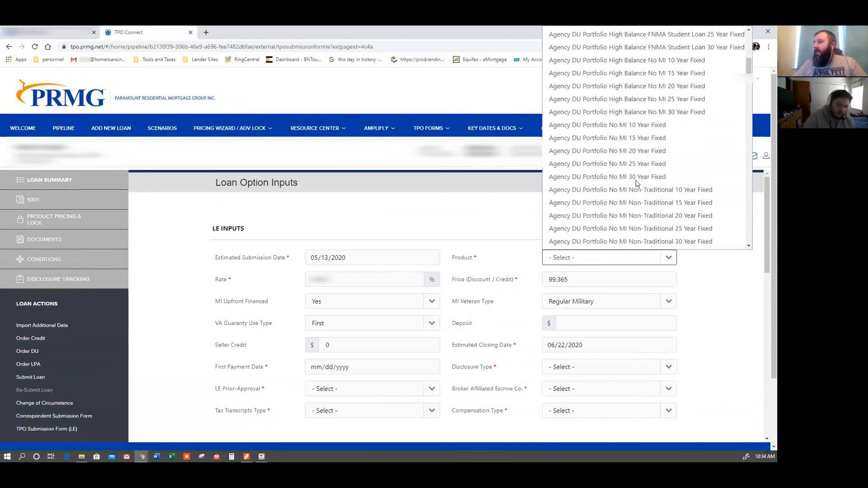
scroll(634, 186, "down", 20)
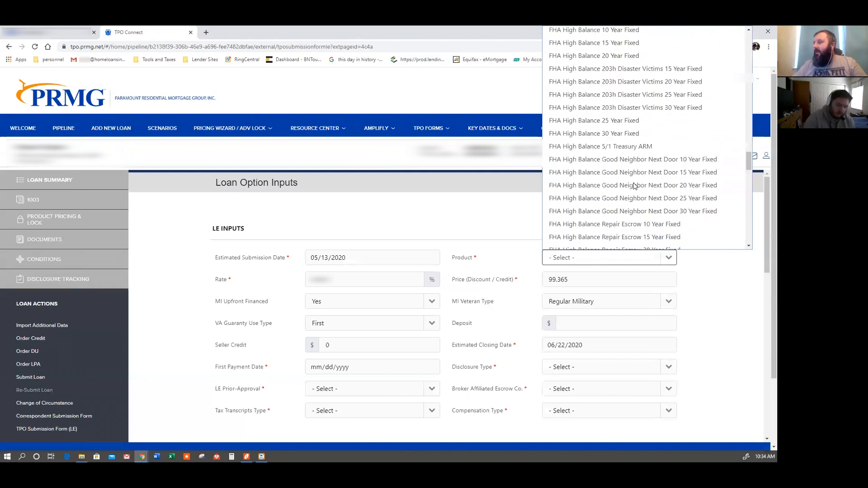
scroll(634, 186, "down", 2)
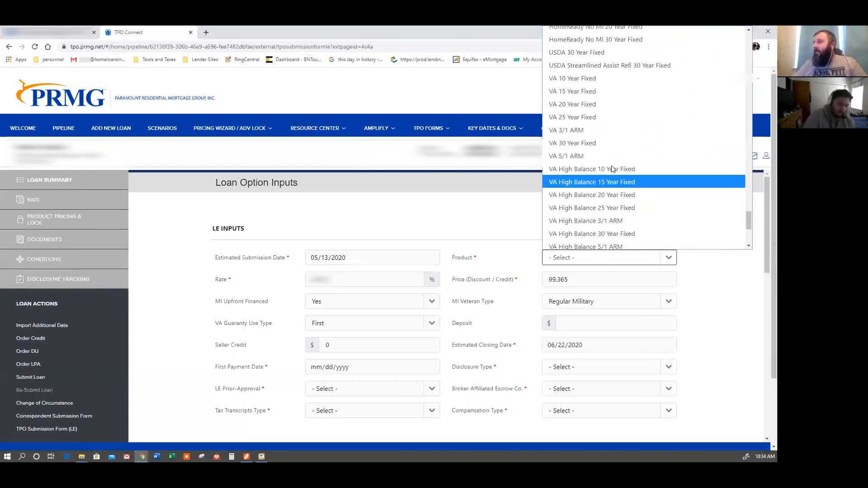
left_click(597, 142)
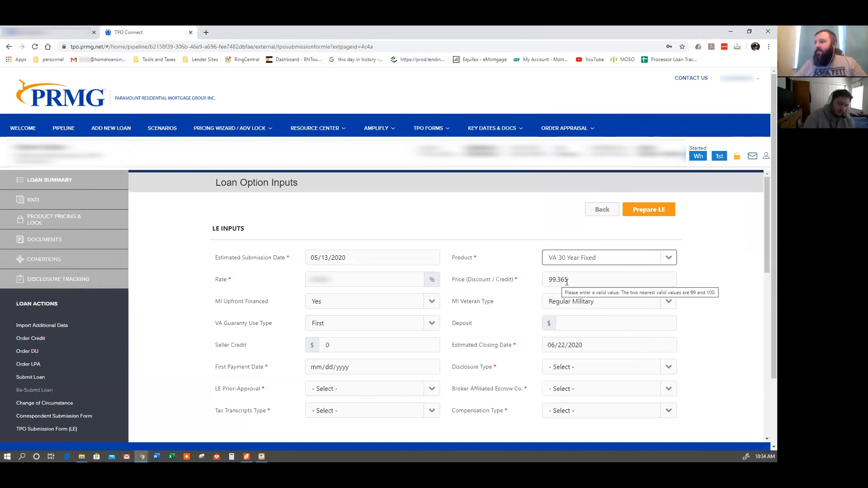
Set the seller credit to $5000 and the deposit to $1000 in the LE inputs.
scroll(574, 279, "down", 1)
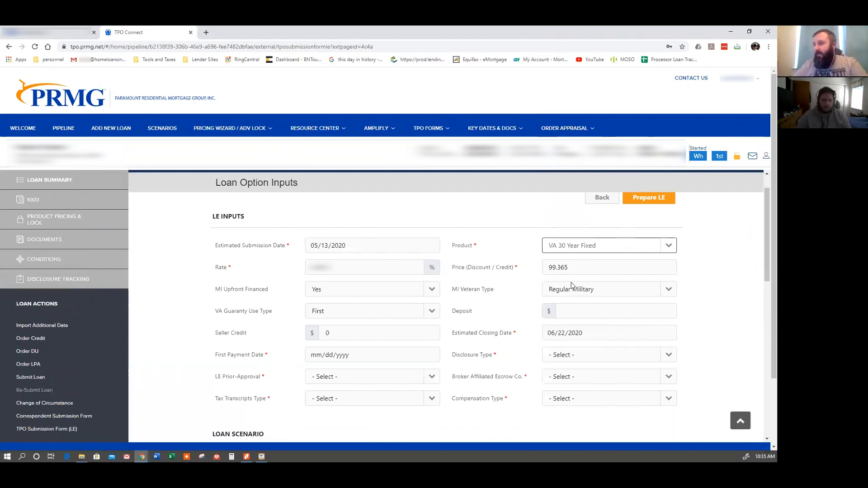
scroll(538, 299, "down", 1)
left_click(366, 294)
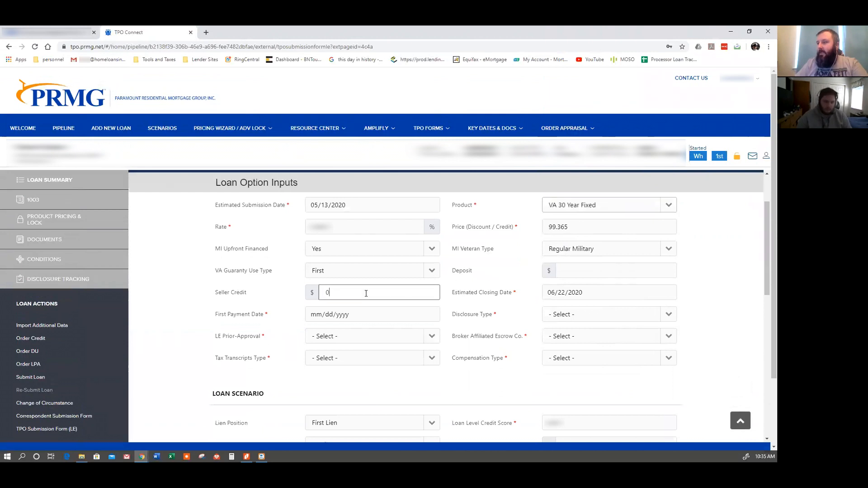
key("BackSpace")
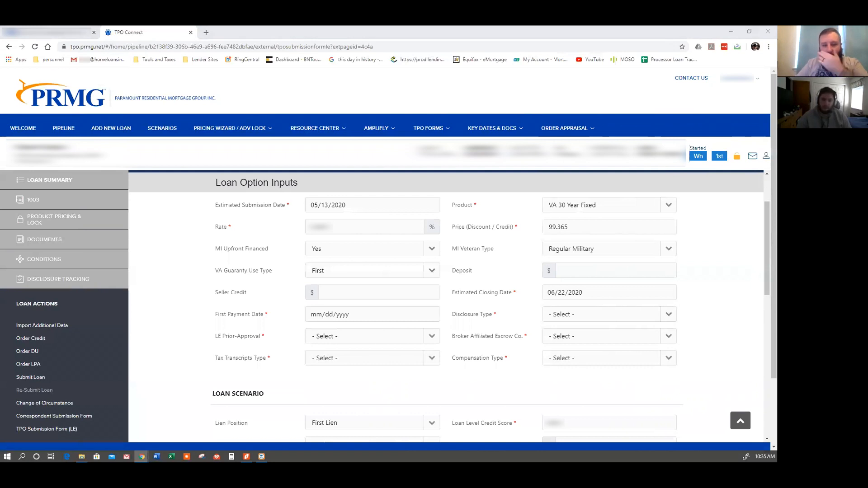
left_click(343, 293)
type("5000")
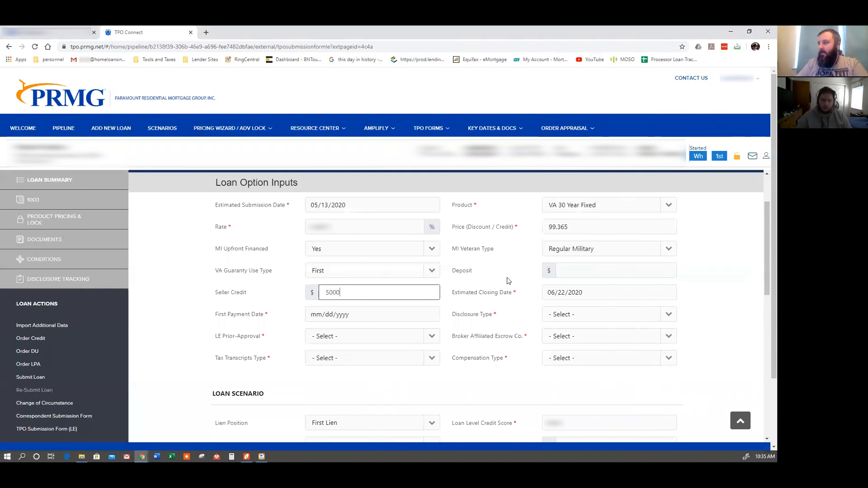
left_click(588, 270)
type("1000")
left_click(706, 291)
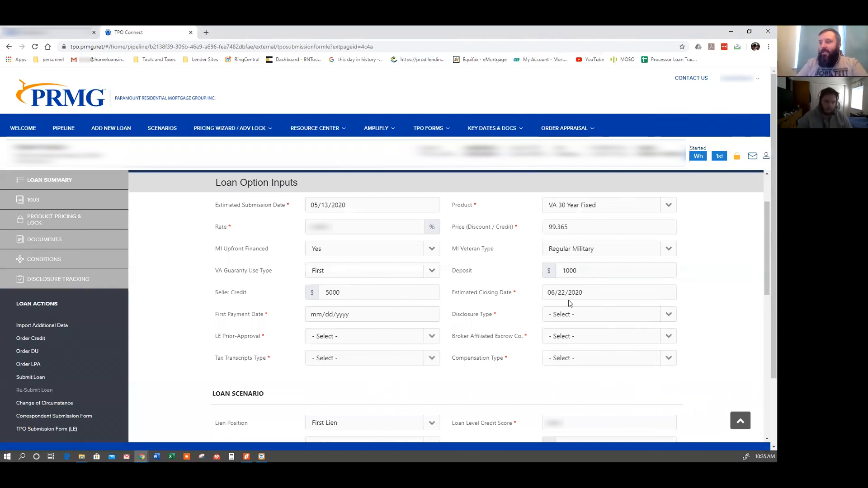
Set the first payment date to 08/01/2020 and the disclosure type to Lender Disclosed with Full Underwriting.
left_click(360, 317)
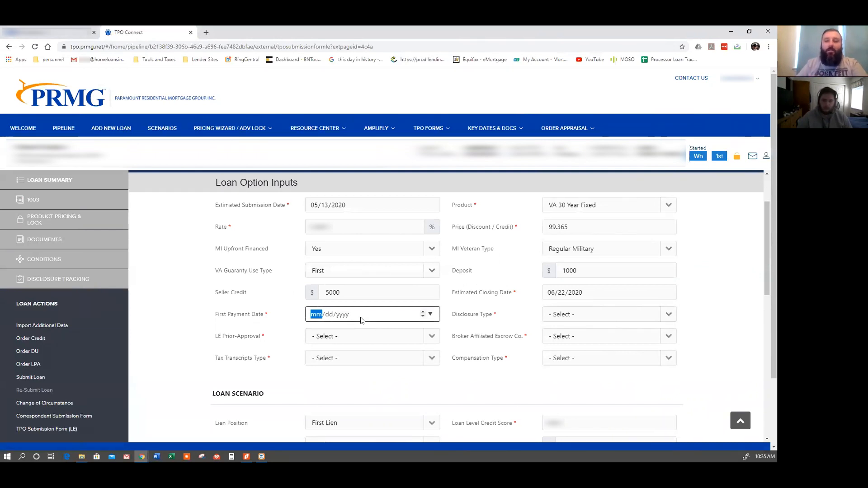
type("08/")
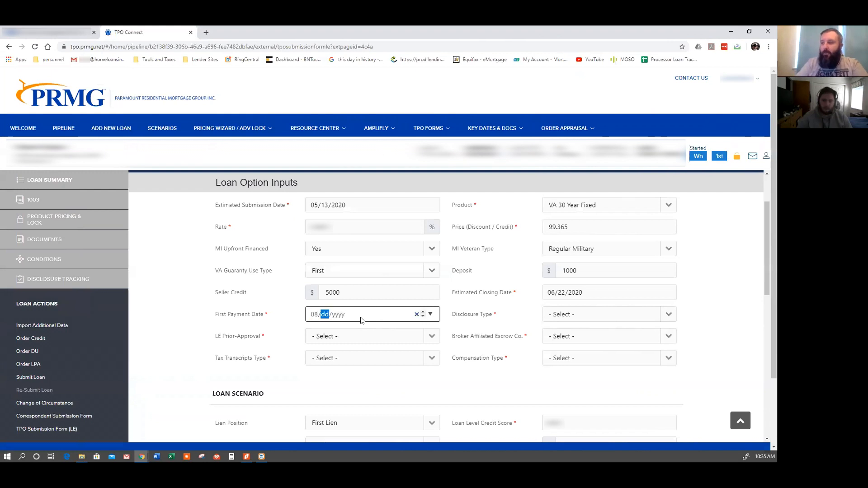
type("01/2020")
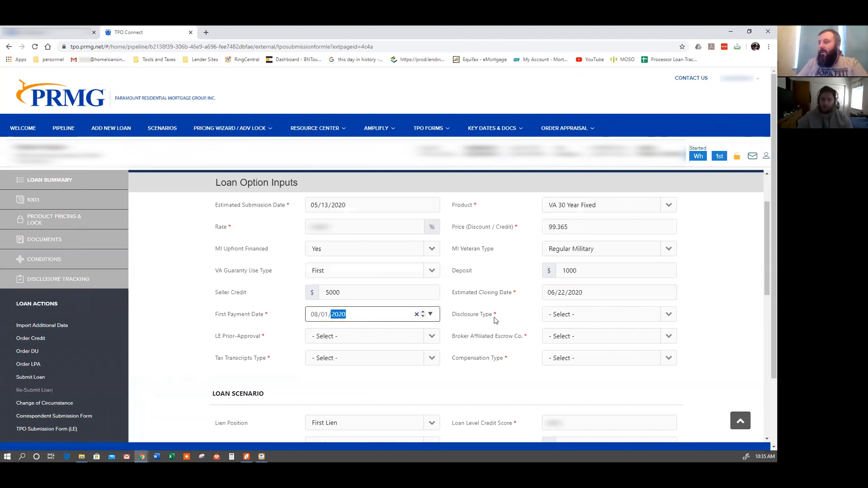
left_click(590, 315)
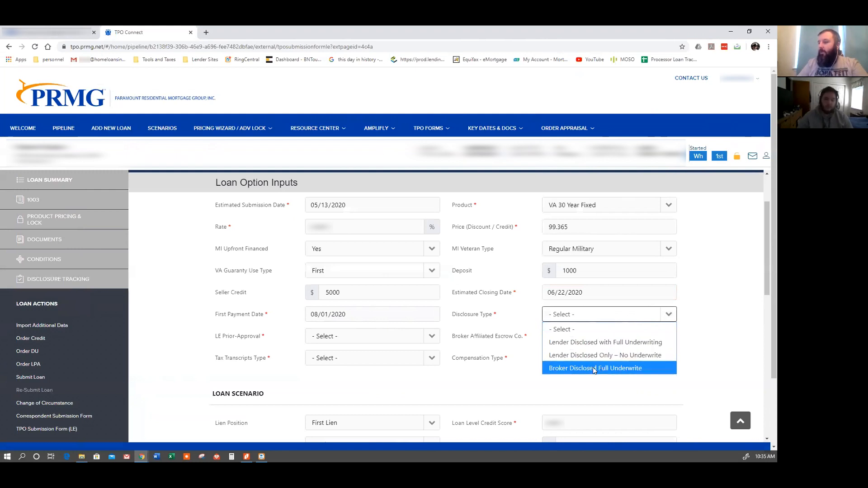
left_click(609, 345)
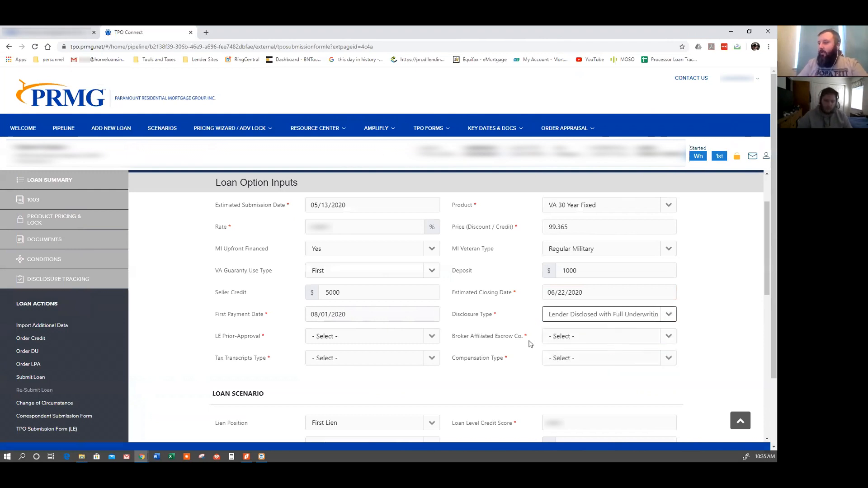
Set LE Prior-Approval to "Yes, send for prior approval" and the tax transcripts type to W-2.
left_click(432, 337)
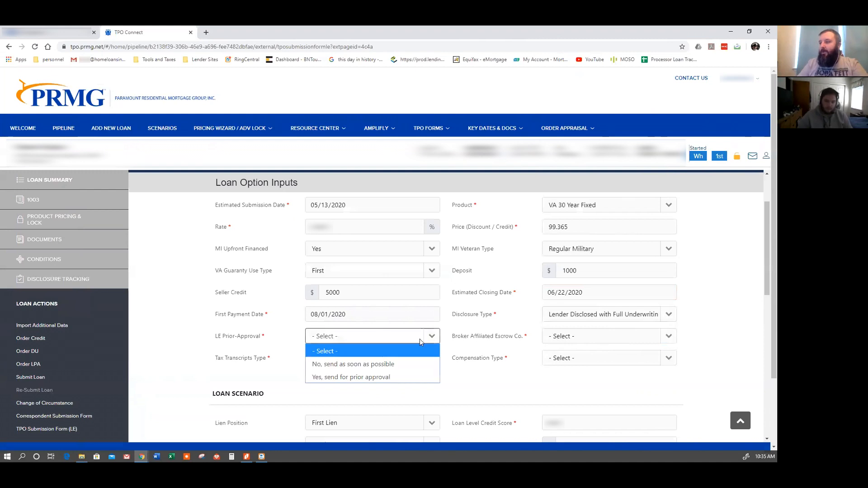
left_click(380, 376)
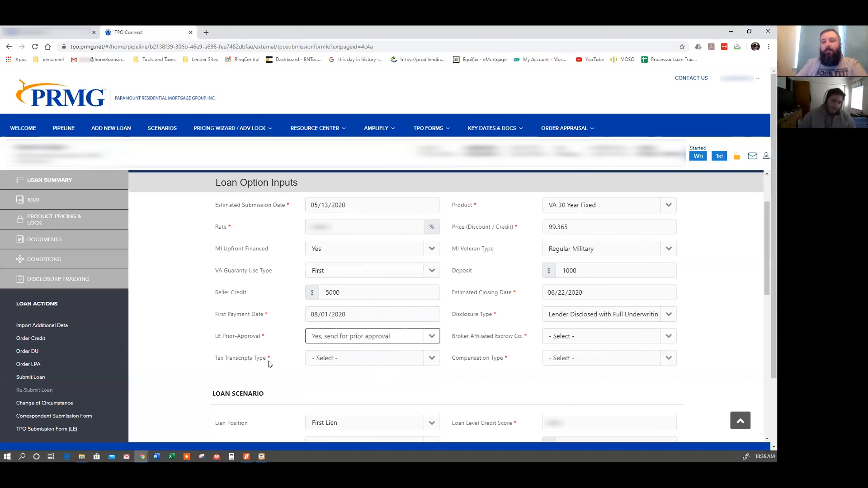
left_click(432, 359)
left_click(208, 339)
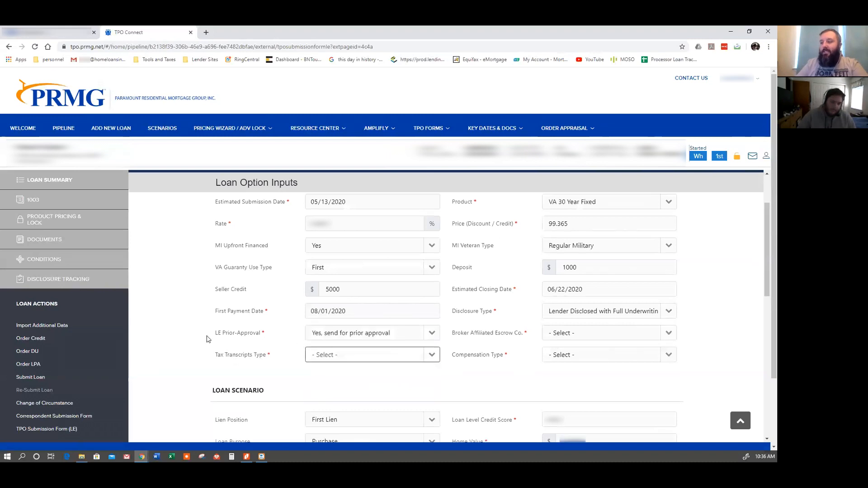
scroll(207, 339, "down", 1)
left_click(430, 323)
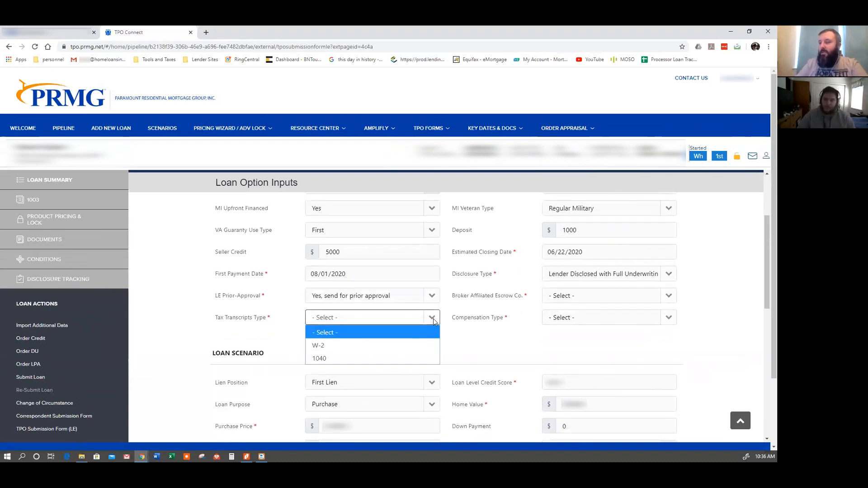
left_click(405, 344)
Review the loan scenario, property and consumer information, and try to prepare the LE.
scroll(482, 349, "down", 2)
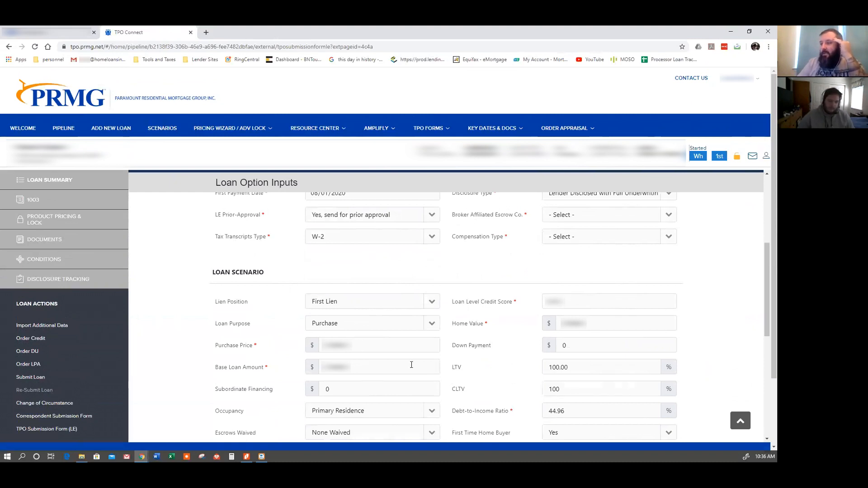
scroll(507, 374, "down", 1)
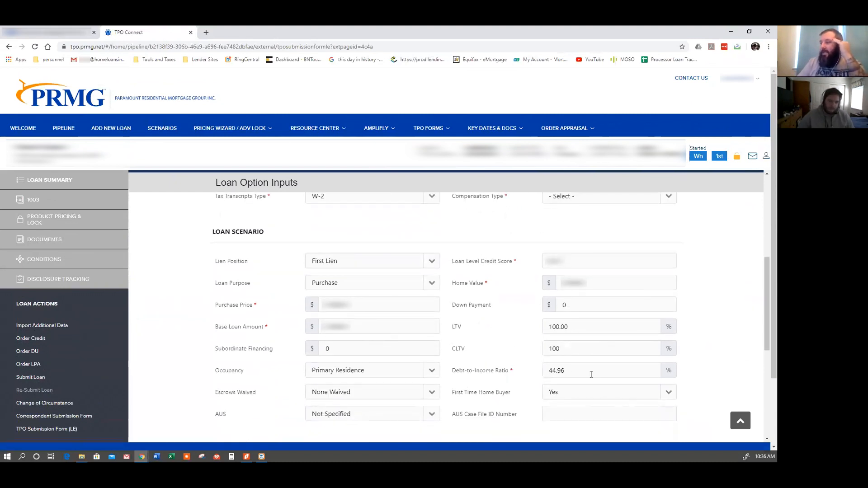
scroll(509, 366, "down", 2)
scroll(508, 367, "down", 2)
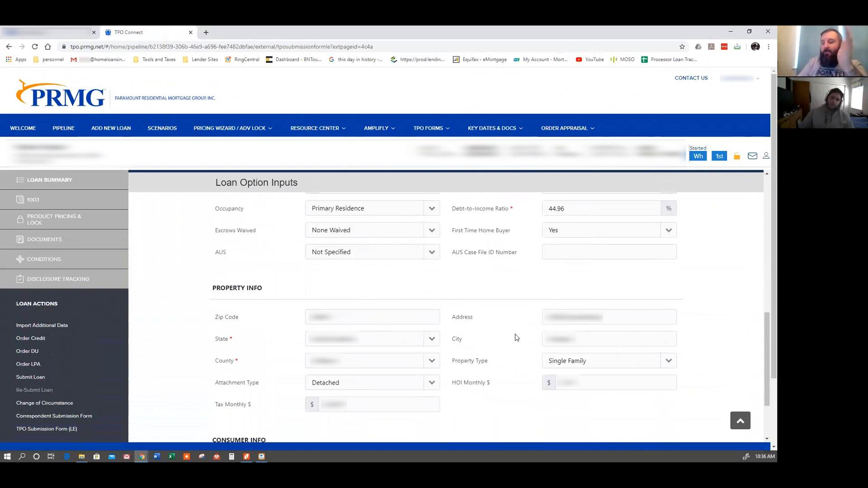
scroll(517, 338, "down", 2)
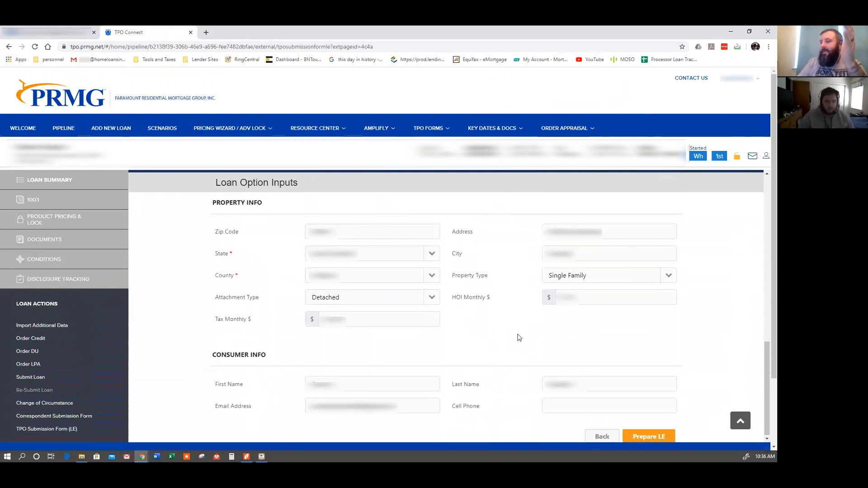
scroll(519, 338, "down", 1)
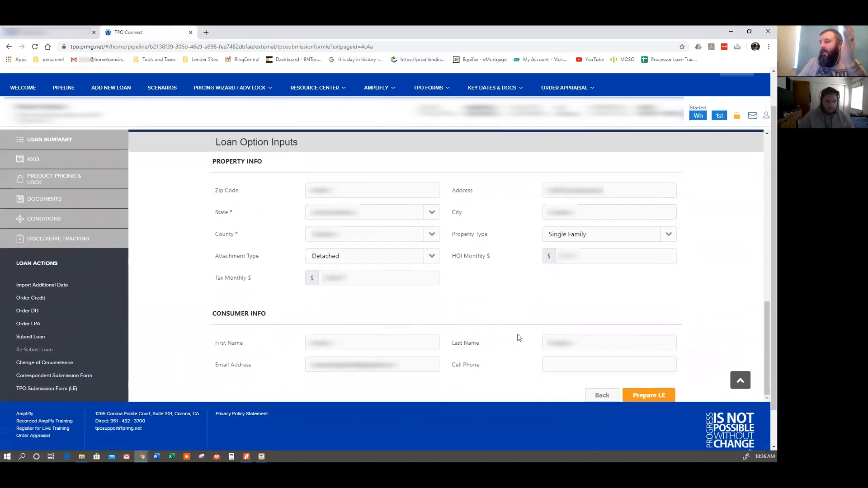
left_click(650, 396)
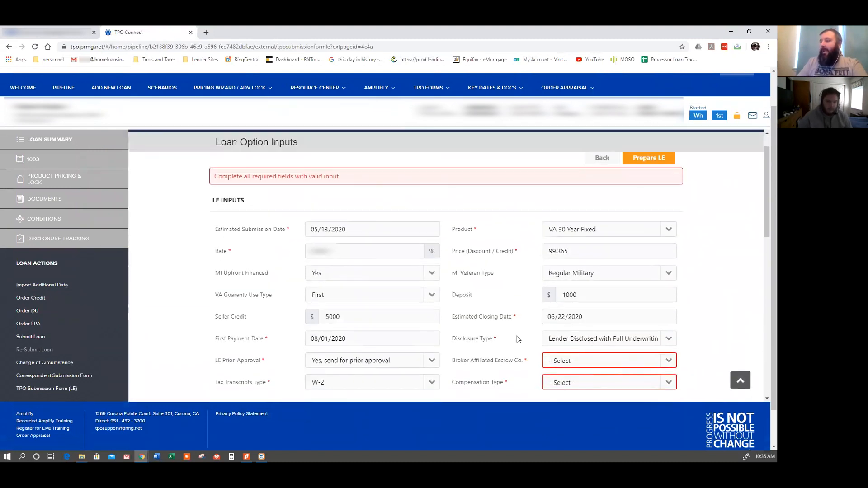
Set Broker Affiliated Escrow Co. to No in the LE inputs.
scroll(525, 337, "down", 1)
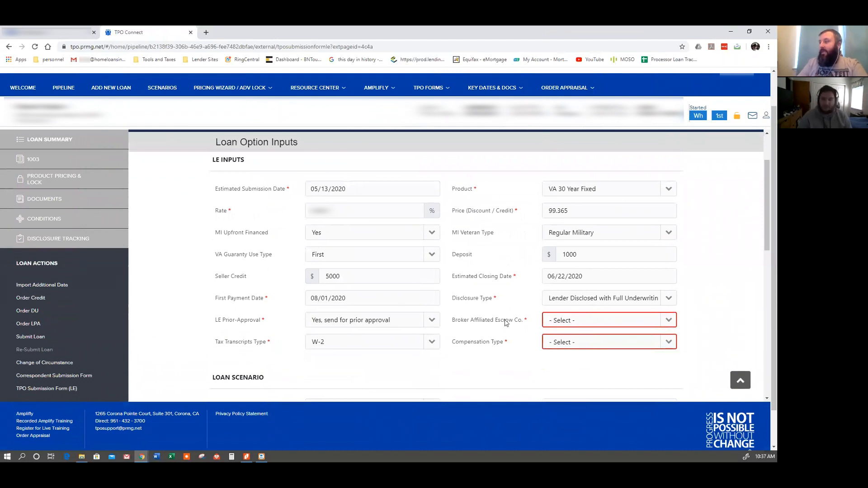
left_click(670, 321)
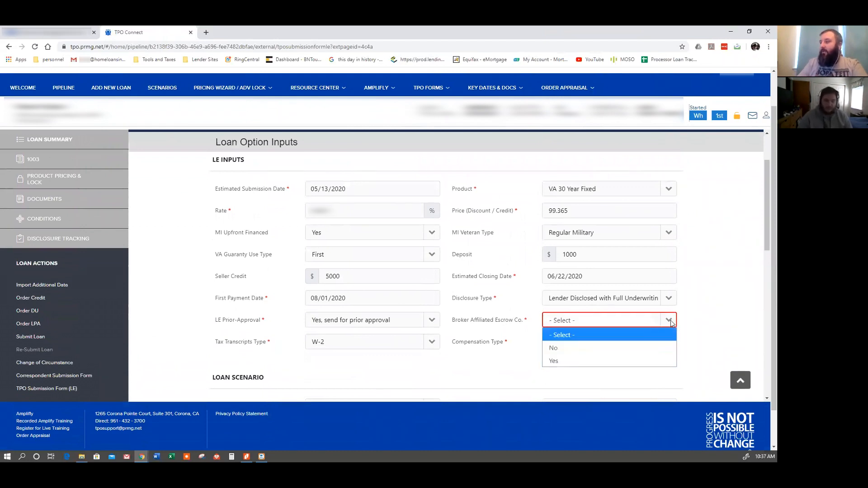
left_click(625, 348)
Set the compensation type to Lender Paid with an LP % of 2.75.
left_click(665, 342)
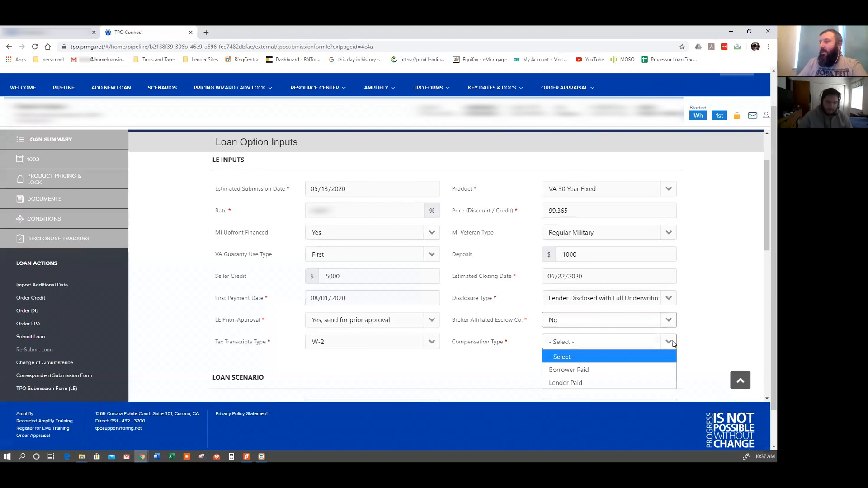
left_click(590, 383)
left_click(385, 358)
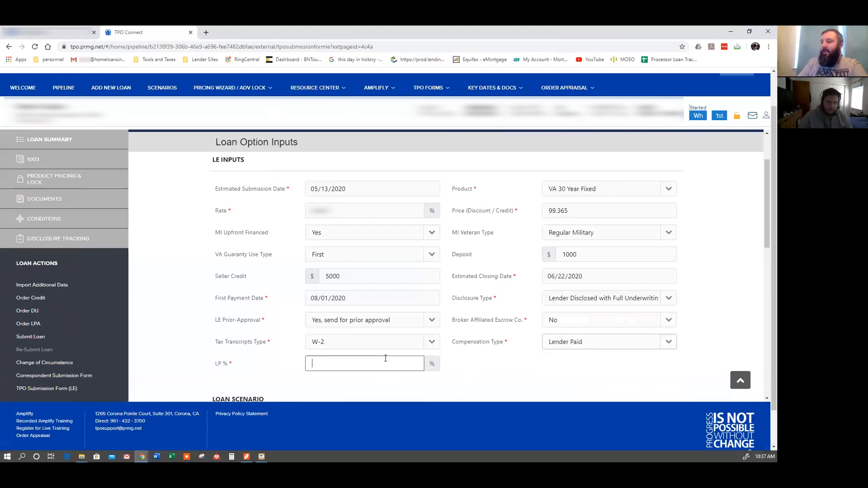
type("2.75")
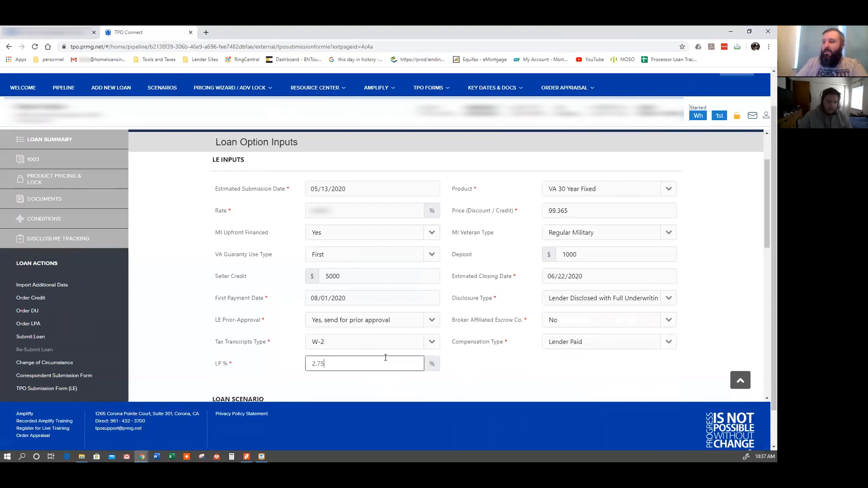
left_click(501, 363)
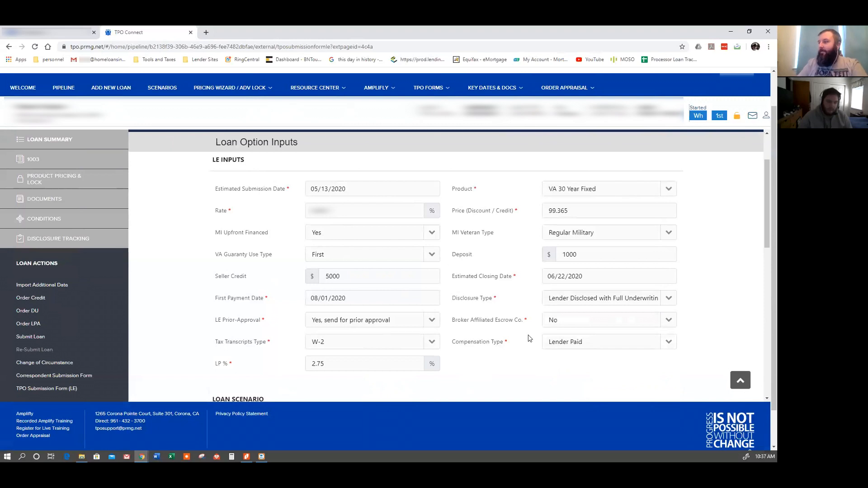
Prepare the LE from the completed loan option inputs.
scroll(530, 338, "up", 1)
scroll(522, 314, "down", 4)
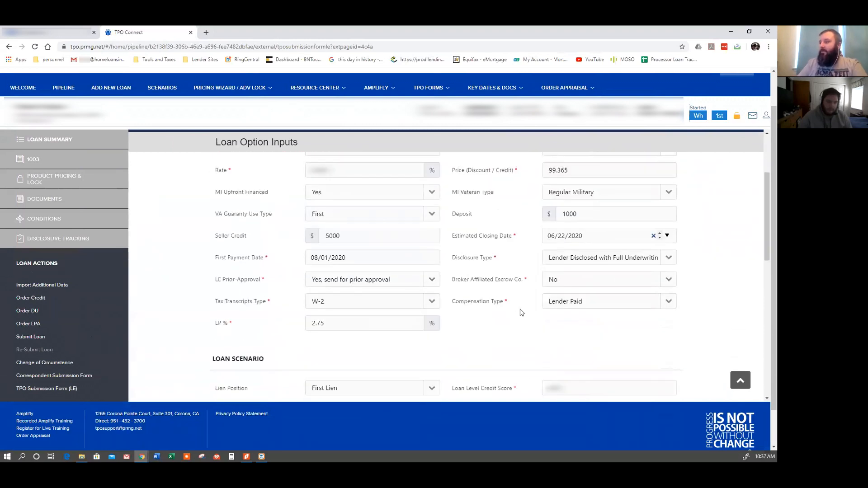
scroll(522, 312, "down", 8)
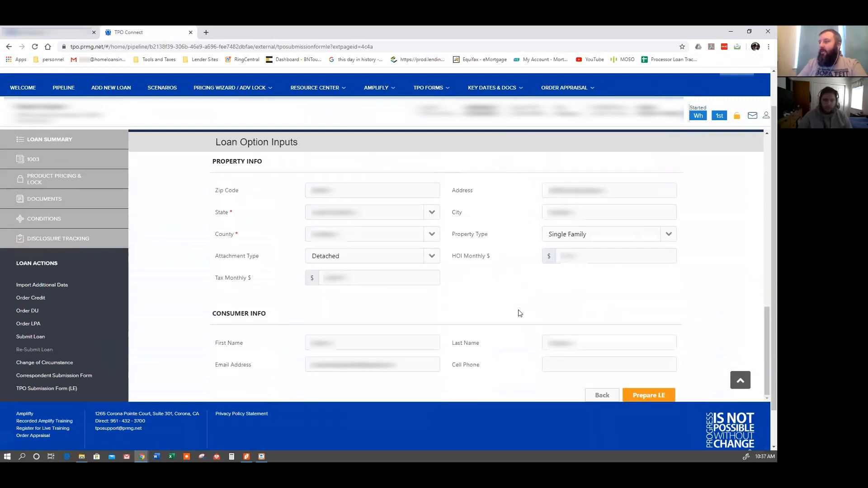
left_click(649, 397)
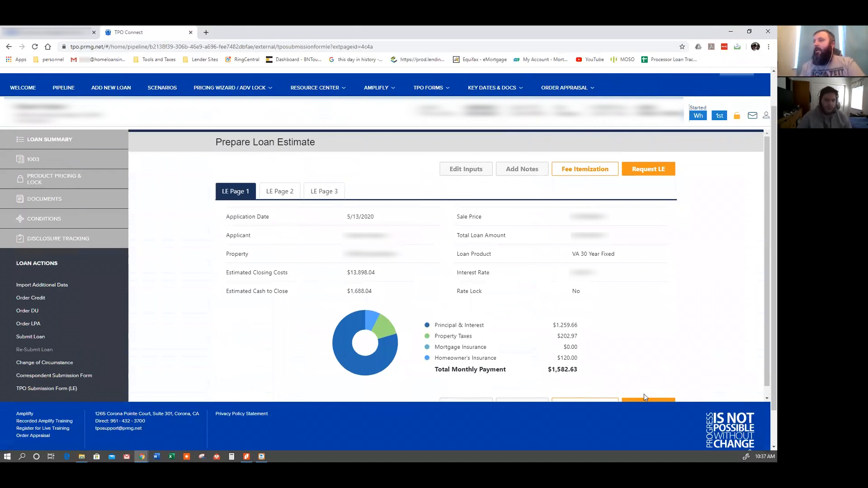
Review the loan costs, other costs and cash-to-close calculation on page 2 of the Loan Estimate.
left_click(292, 196)
scroll(452, 229, "down", 2)
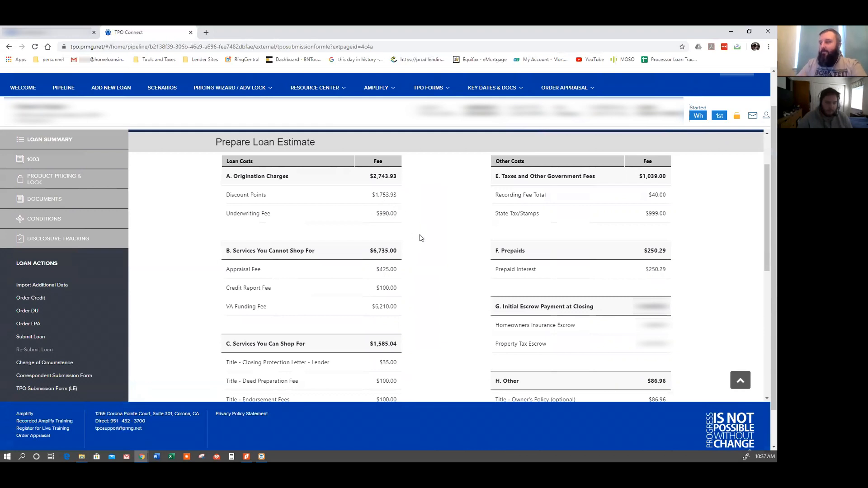
scroll(419, 238, "down", 2)
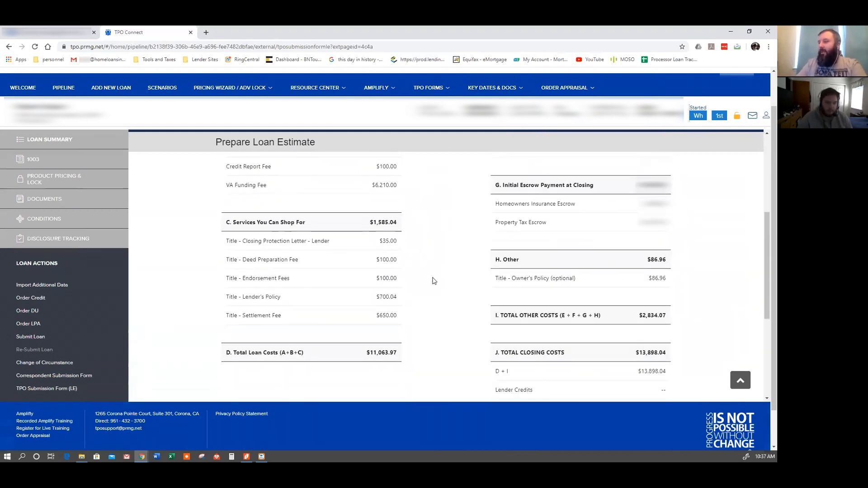
scroll(435, 289, "down", 1)
scroll(438, 295, "up", 2)
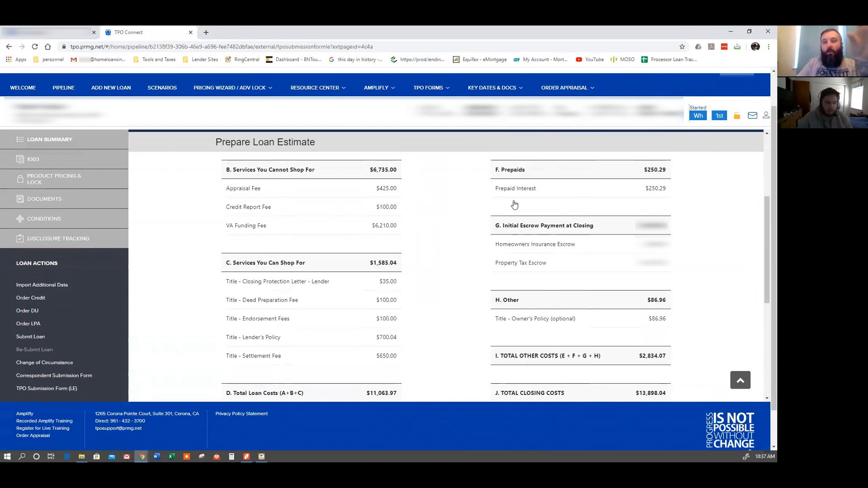
scroll(376, 260, "up", 3)
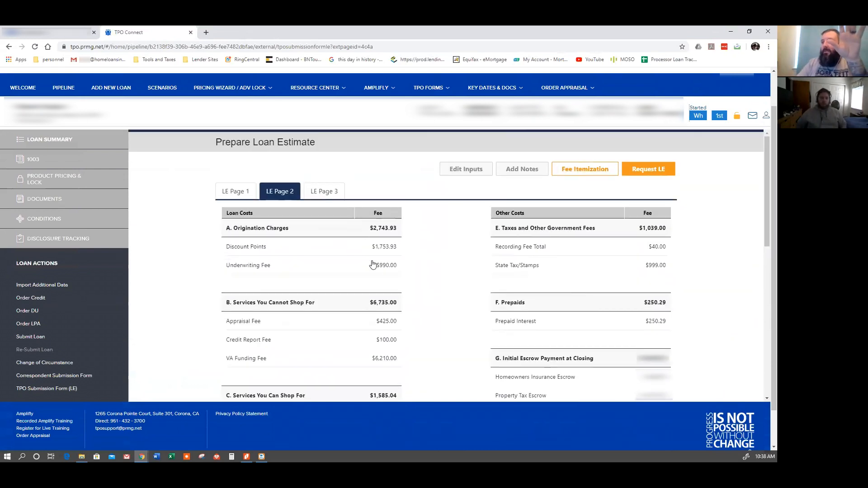
scroll(458, 270, "down", 2)
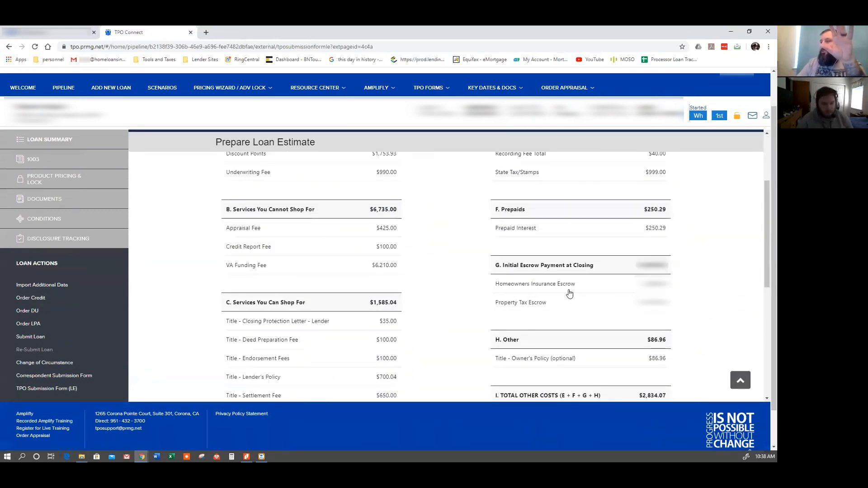
scroll(462, 291, "down", 4)
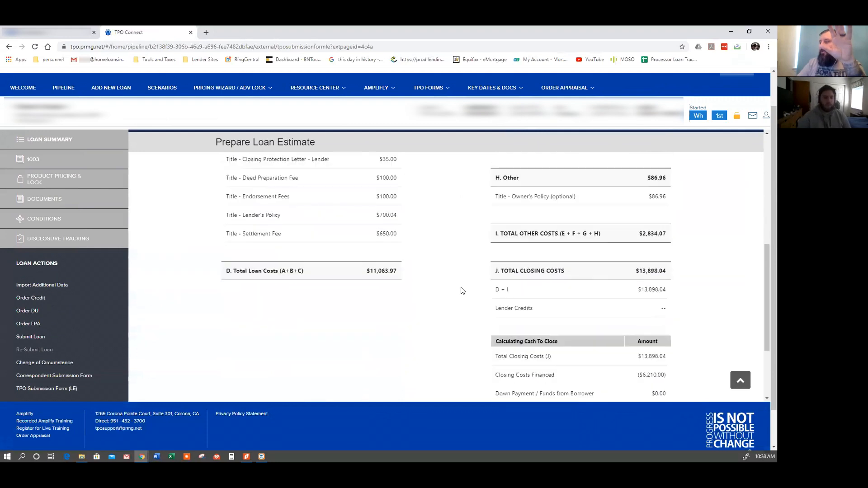
scroll(462, 291, "down", 3)
scroll(463, 291, "up", 1)
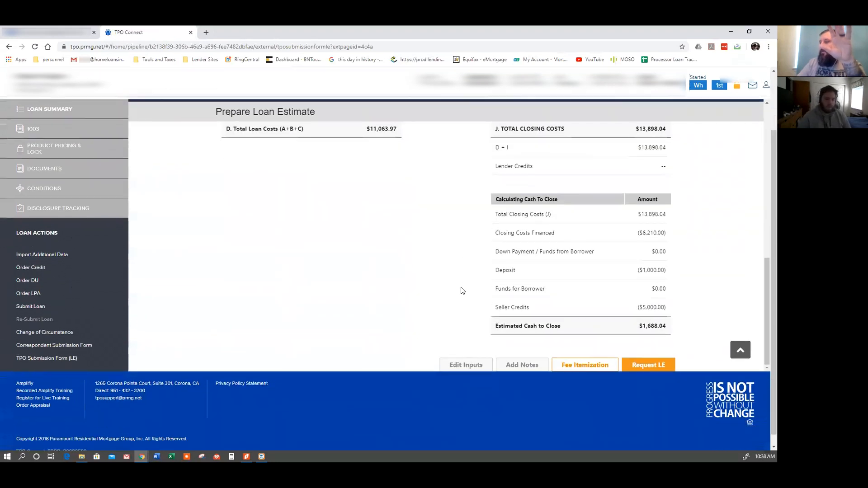
scroll(462, 288, "up", 5)
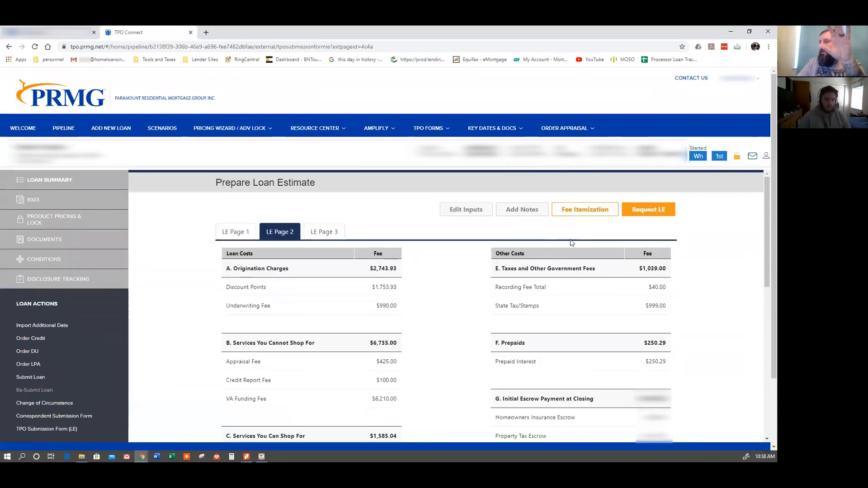
Reopen the loan option inputs and prepare the LE again without changing them.
left_click(487, 211)
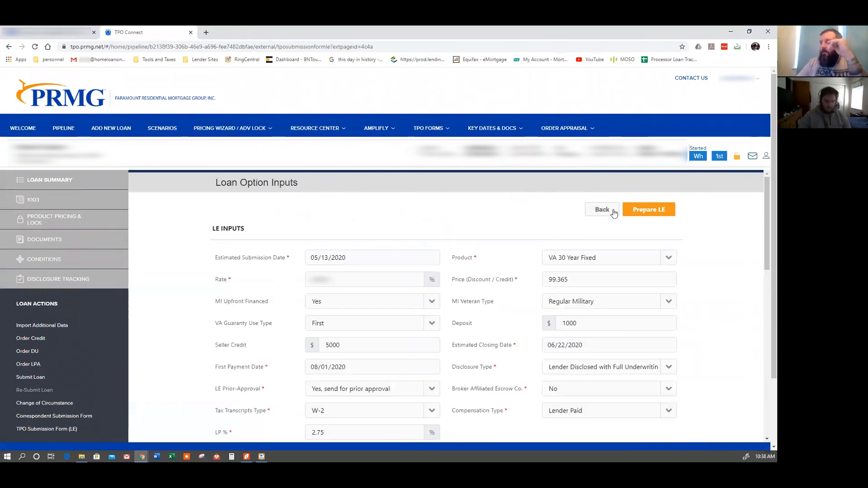
left_click(640, 213)
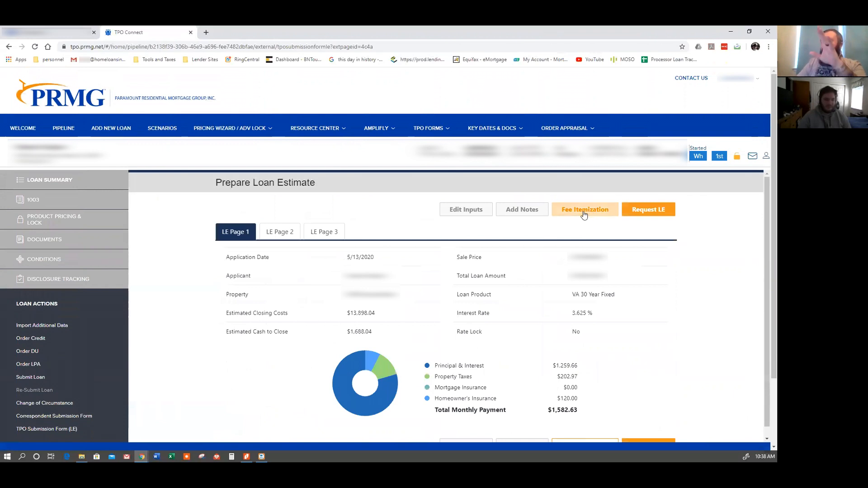
Open the fee itemization and delete the Underwriting Fee from the origination charges.
left_click(583, 210)
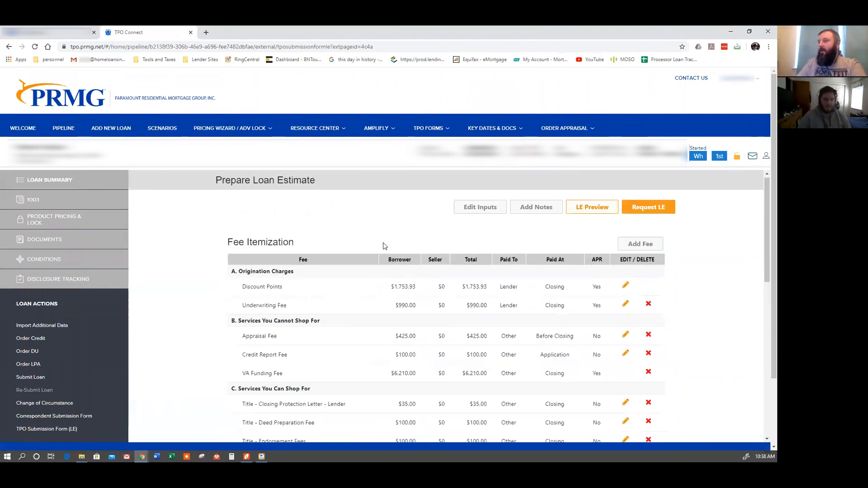
scroll(383, 245, "down", 1)
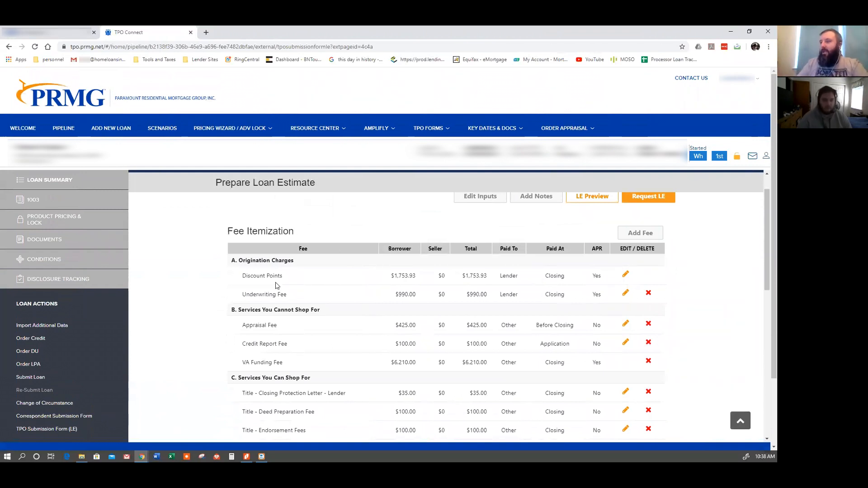
left_click(648, 294)
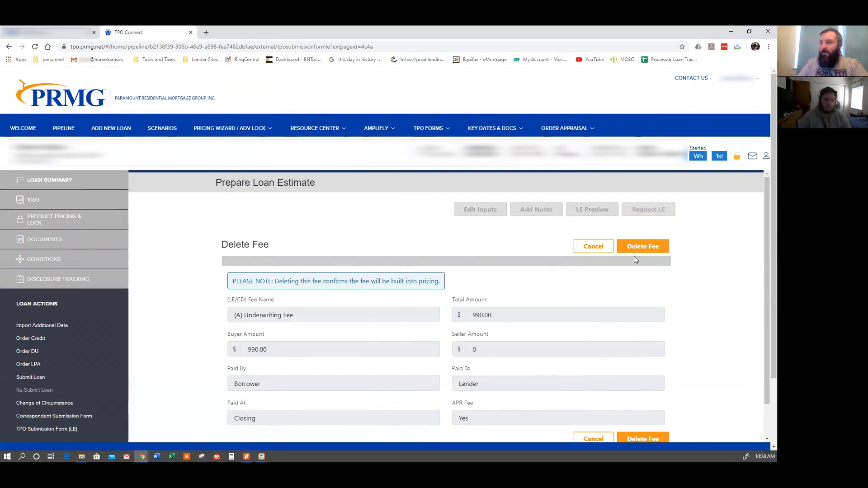
left_click(647, 249)
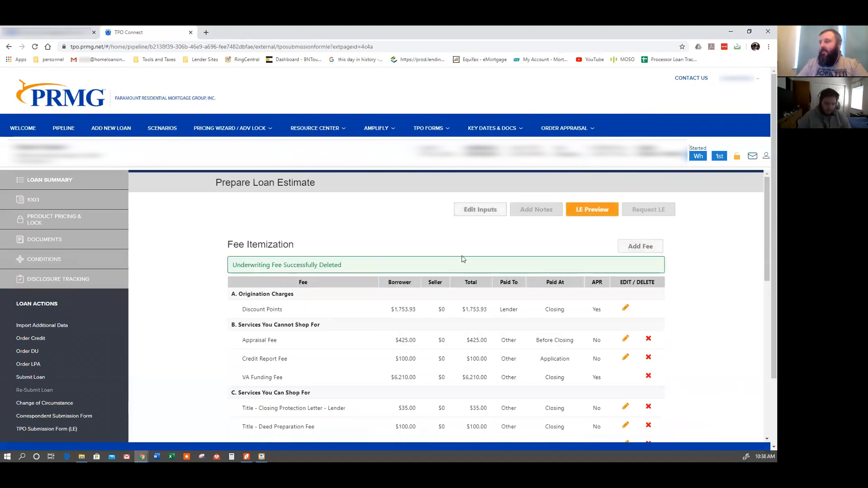
Set the Credit Report Fee's total amount to 32.50 and save the fee.
scroll(361, 268, "down", 1)
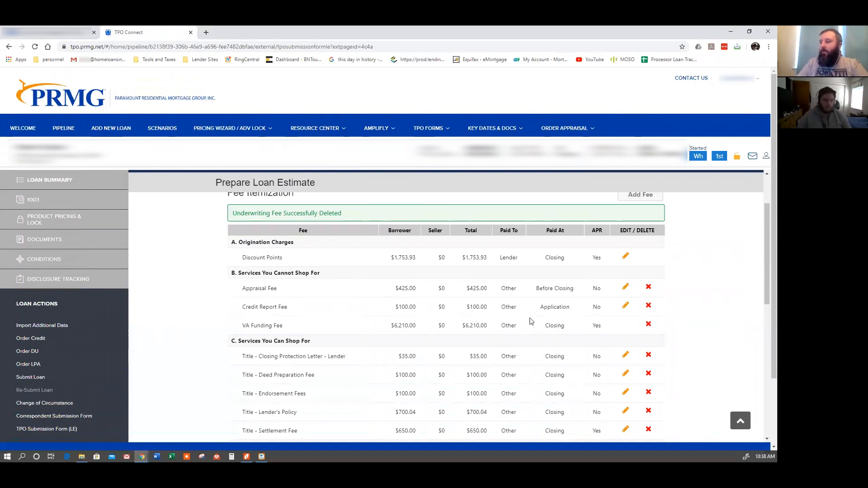
left_click(626, 306)
left_click(513, 315)
type("32.50")
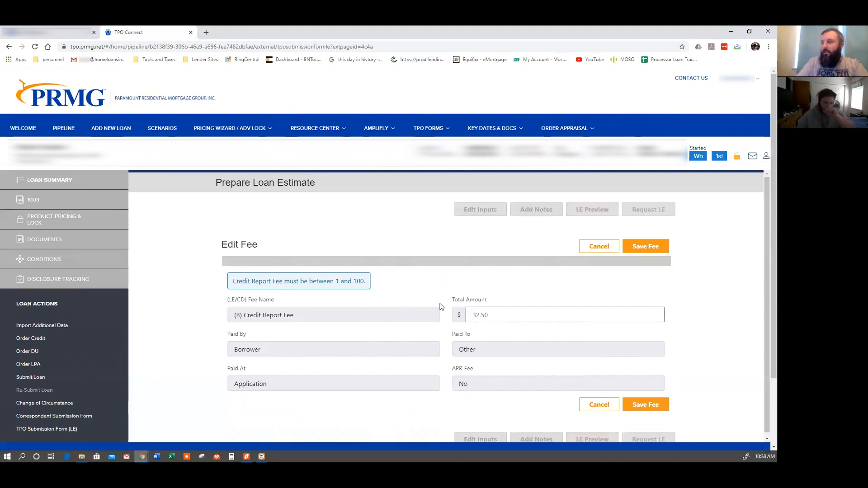
left_click(653, 247)
Delete the State Tax/Stamps fee from Taxes and Other Government Fees in the itemization.
scroll(407, 329, "down", 1)
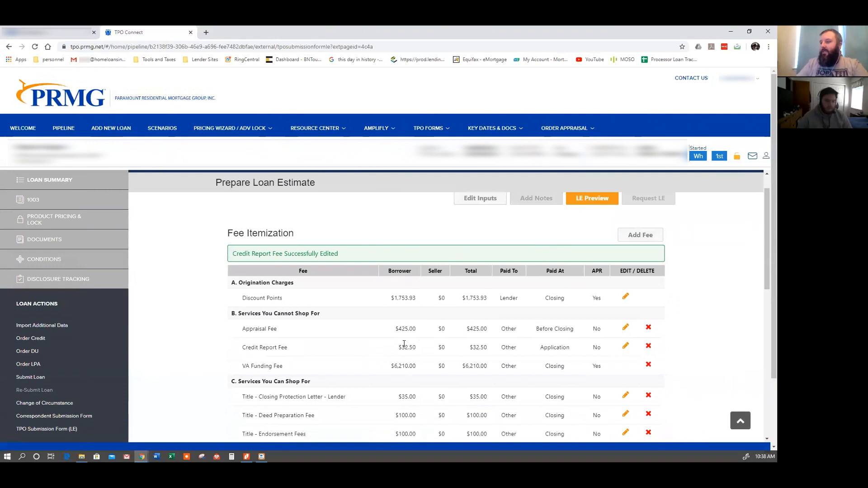
scroll(404, 343, "down", 2)
scroll(425, 344, "down", 1)
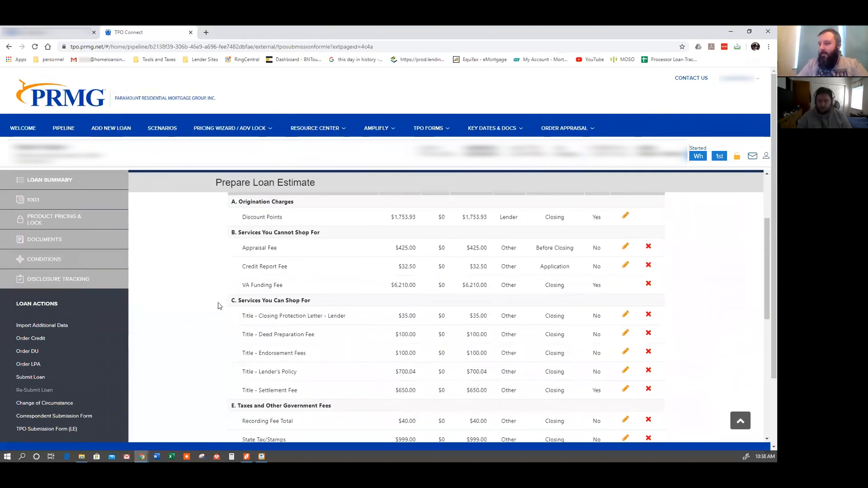
scroll(204, 293, "down", 3)
scroll(220, 293, "down", 1)
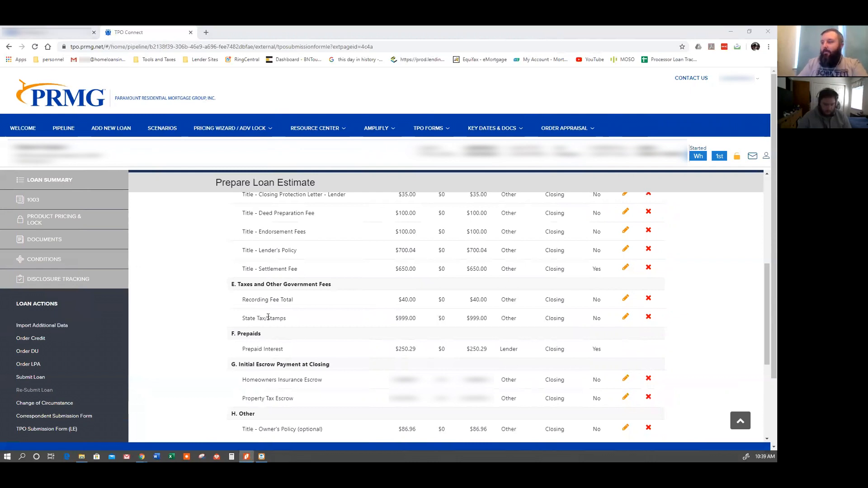
left_click(647, 318)
left_click(651, 246)
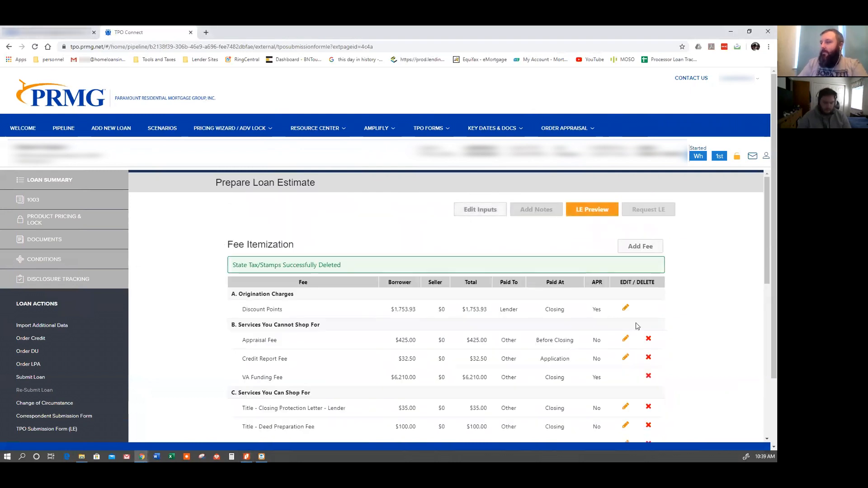
Review the itemized fees down to the escrow section and start adding the (F) Homeowners Insurance Premium fee.
scroll(638, 326, "down", 6)
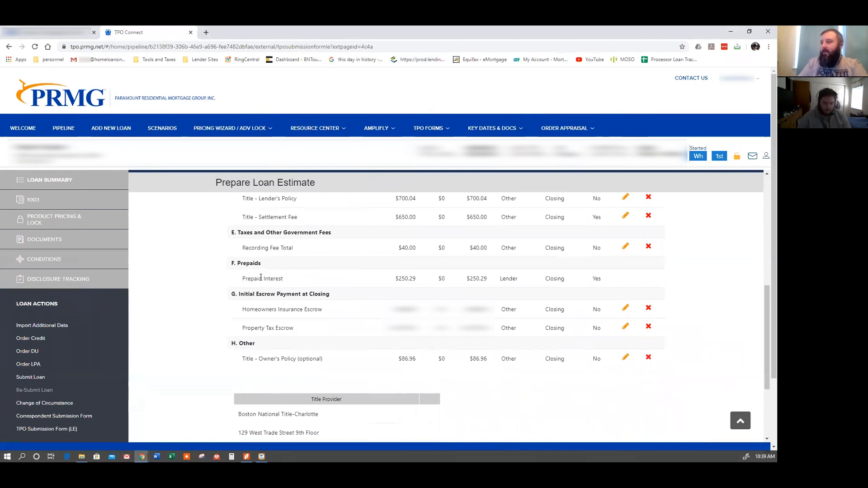
scroll(280, 294, "down", 3)
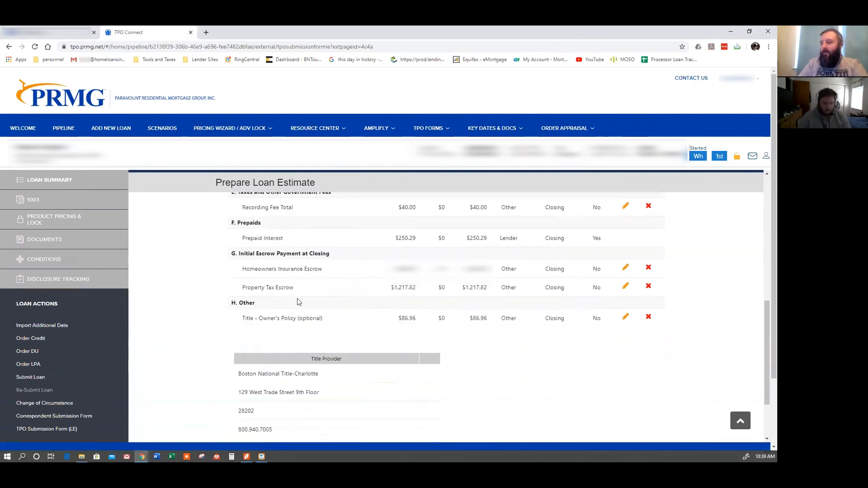
scroll(516, 347, "down", 1)
scroll(511, 344, "up", 10)
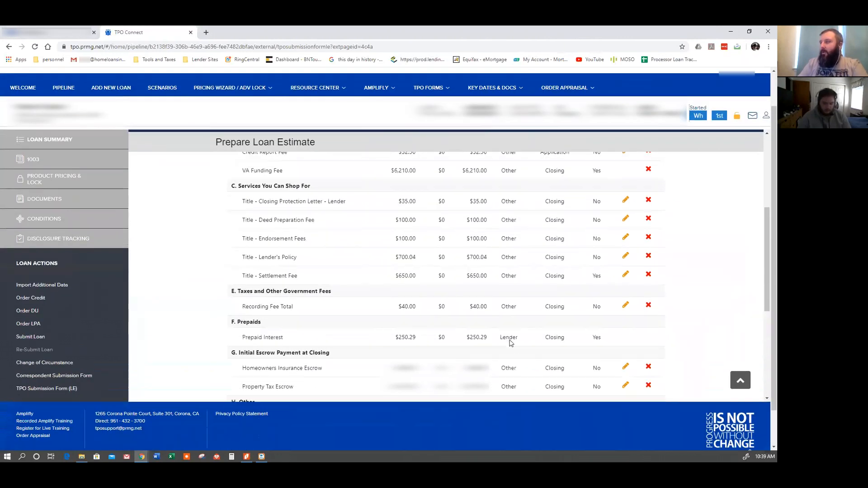
scroll(503, 335, "down", 5)
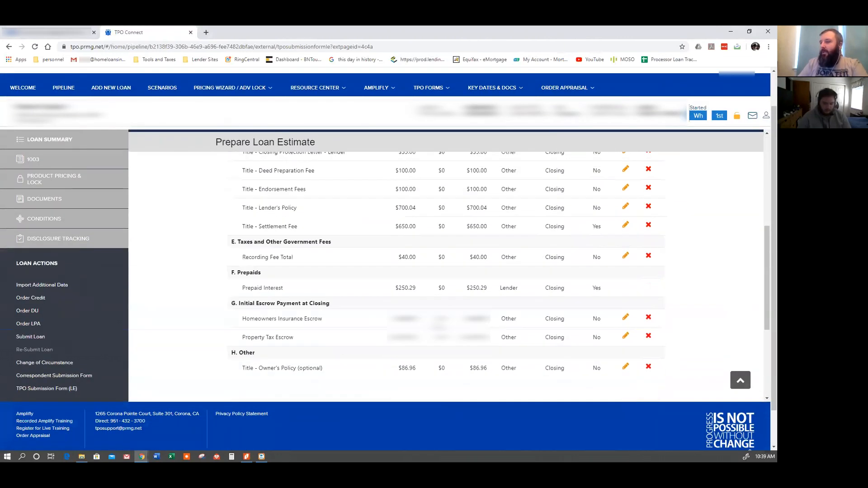
scroll(518, 333, "up", 5)
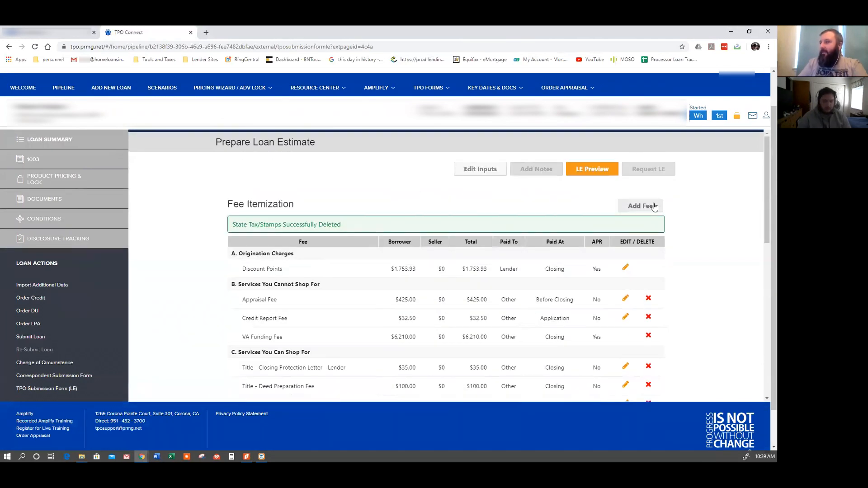
left_click(651, 206)
left_click(335, 255)
scroll(313, 220, "down", 5)
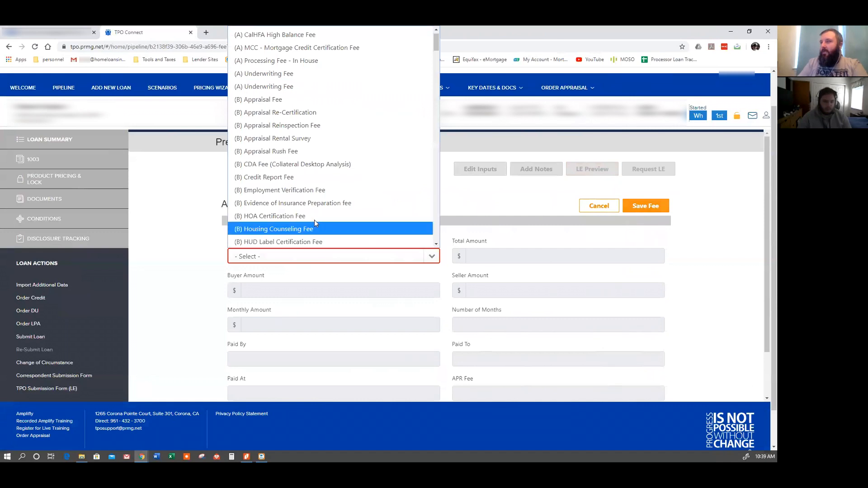
scroll(312, 212, "down", 20)
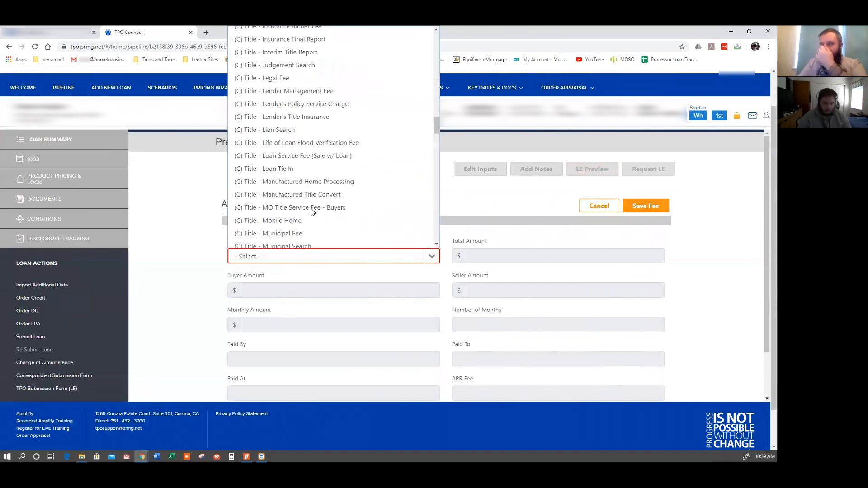
scroll(311, 212, "down", 10)
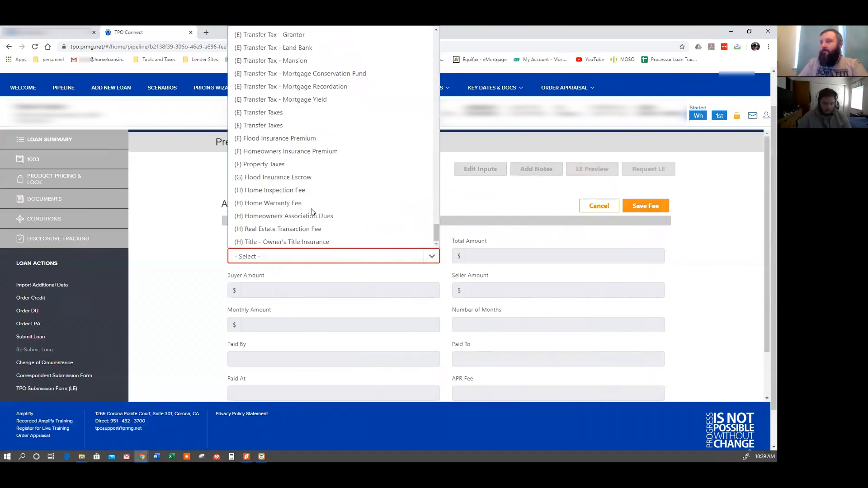
left_click(302, 155)
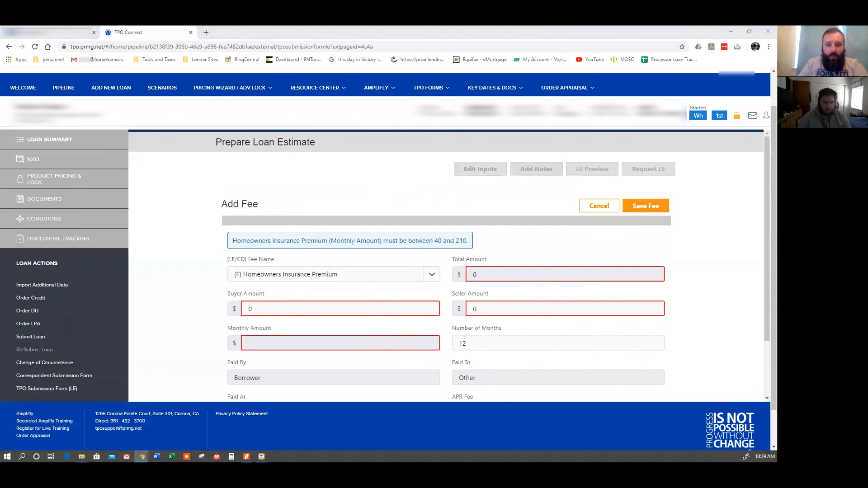
Set the Homeowners Insurance Premium's buyer amount to 1,440.00 for 12 months and save the fee.
left_click(231, 457)
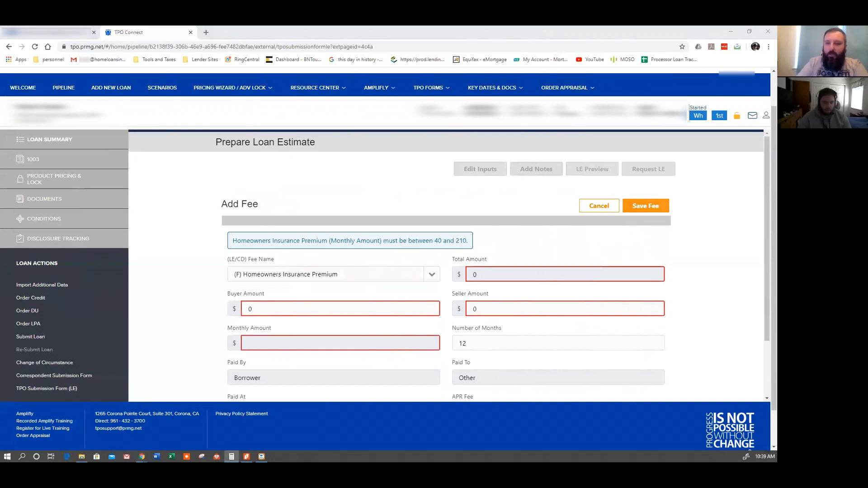
left_click(284, 308)
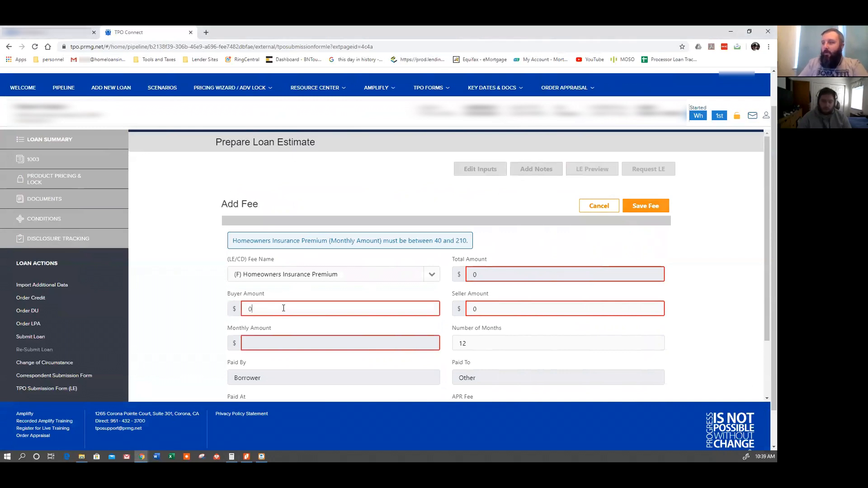
type("????")
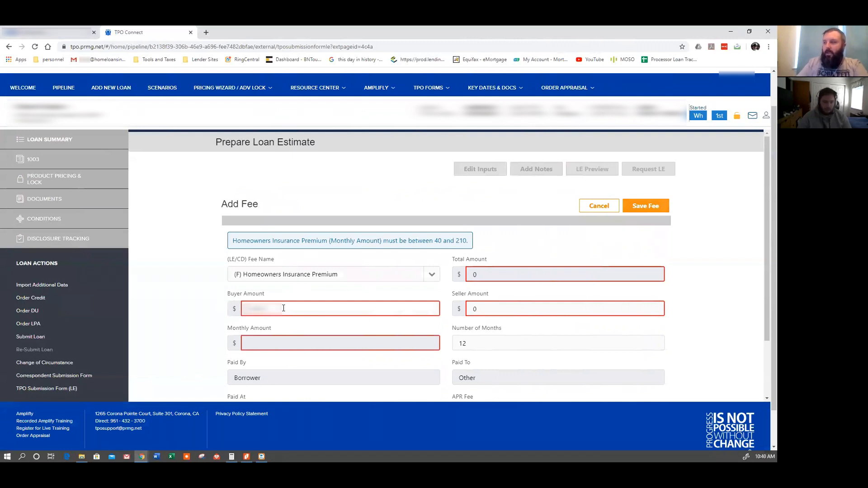
left_click(175, 313)
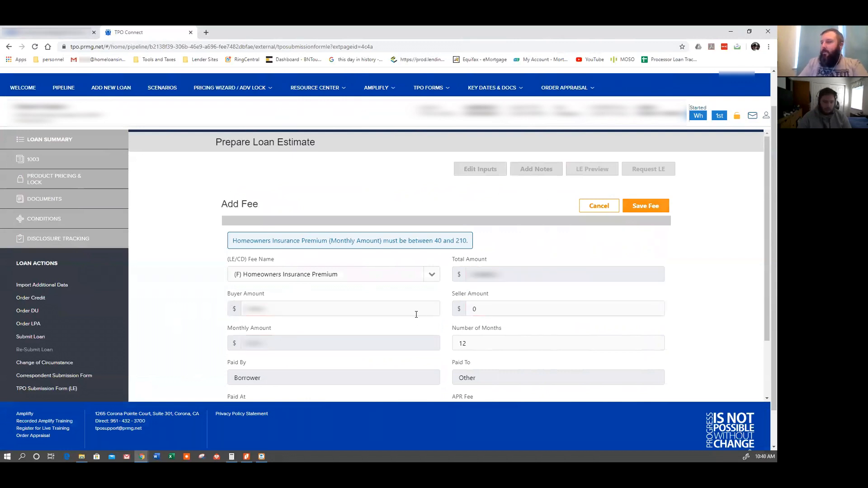
scroll(416, 314, "down", 1)
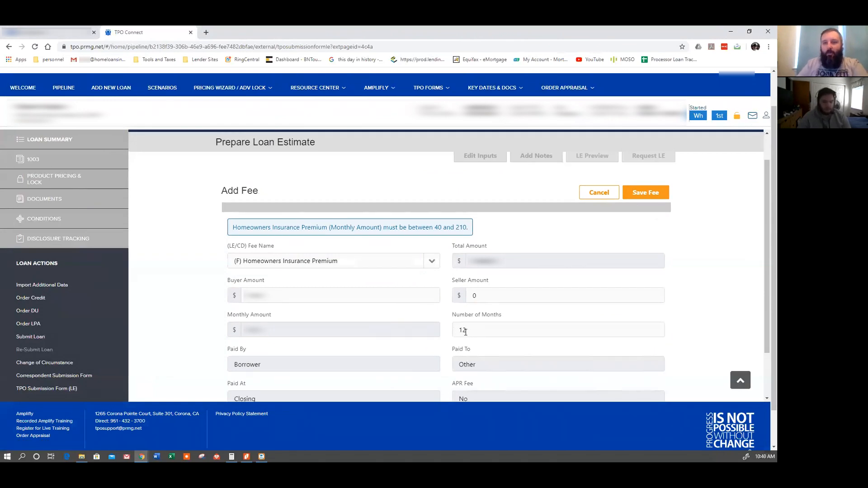
left_click(651, 193)
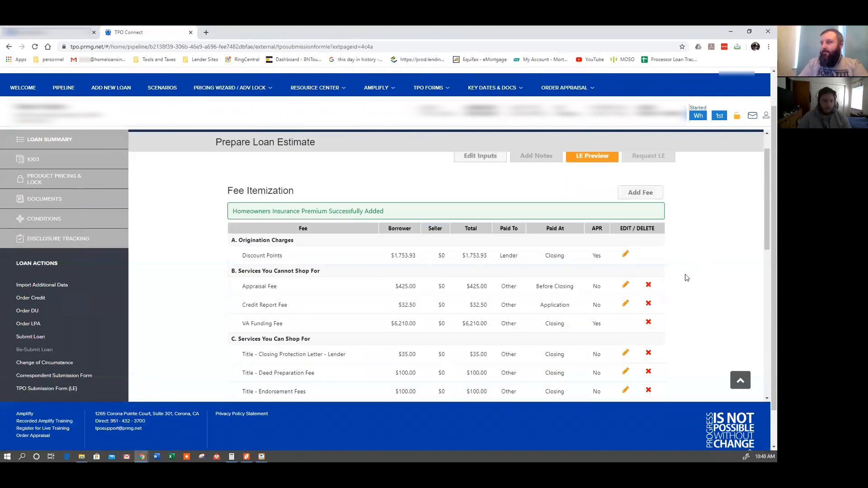
Set the Homeowners Insurance Escrow's number of months to 3 and save the fee.
scroll(686, 277, "down", 5)
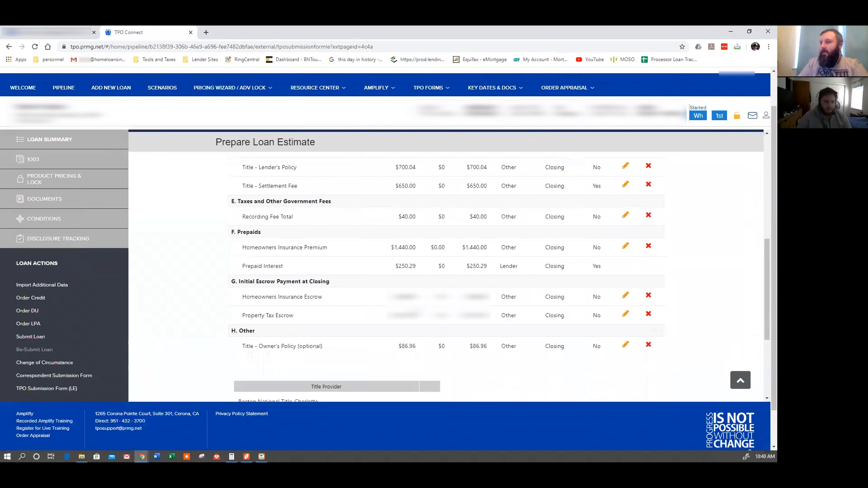
left_click(625, 295)
scroll(476, 310, "down", 1)
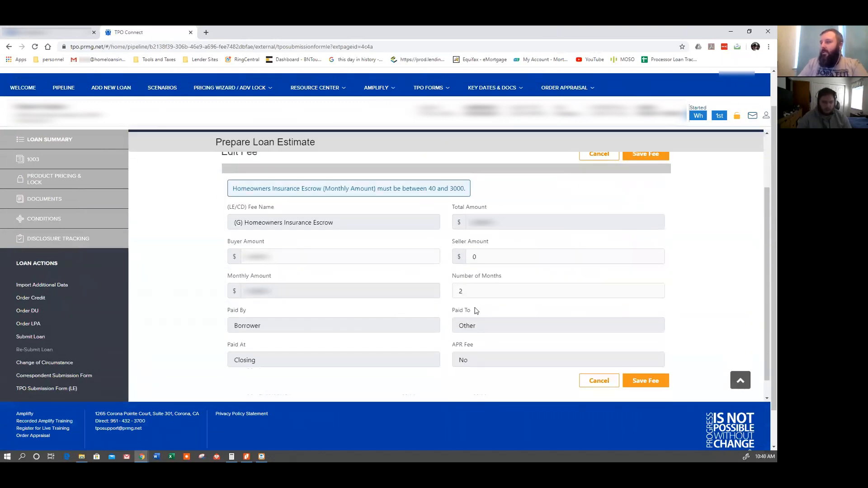
double_click(474, 295)
type("3")
left_click(693, 205)
left_click(648, 155)
Check the Property Tax Escrow's number of months and save the fee without changing it.
scroll(687, 254, "down", 8)
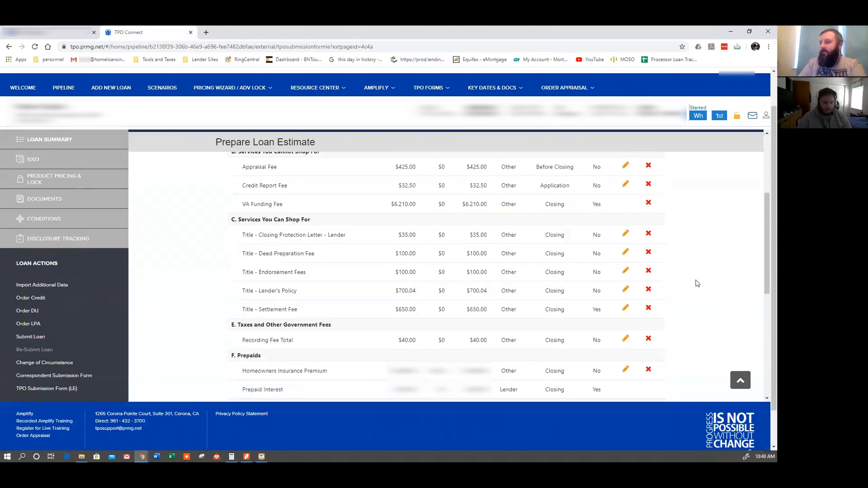
left_click(625, 275)
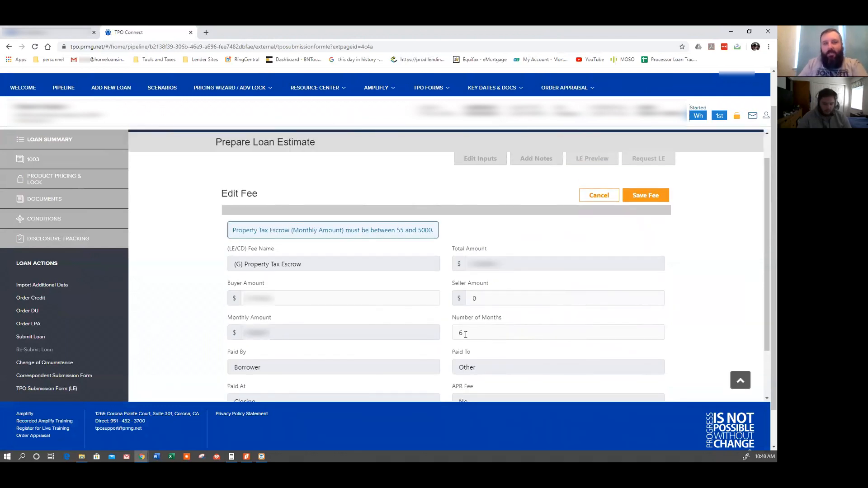
left_click(656, 195)
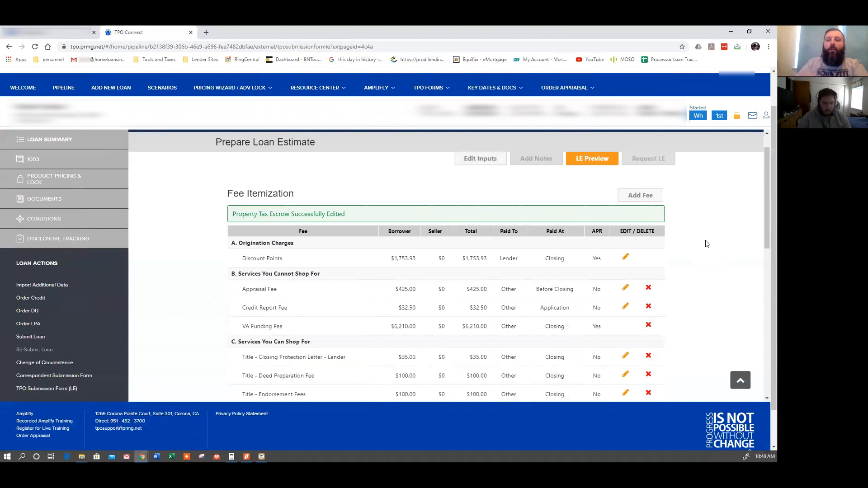
Look over the complete fee itemization including the title and MI providers, and generate the LE preview.
scroll(726, 258, "down", 10)
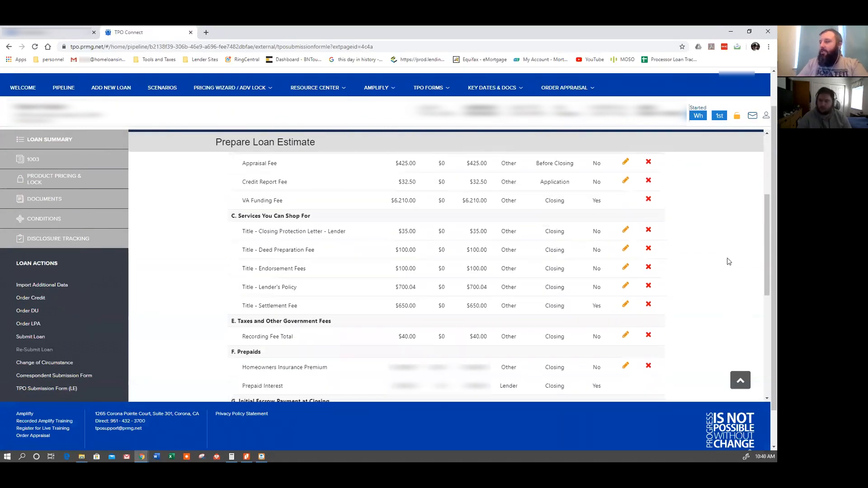
scroll(725, 261, "down", 1)
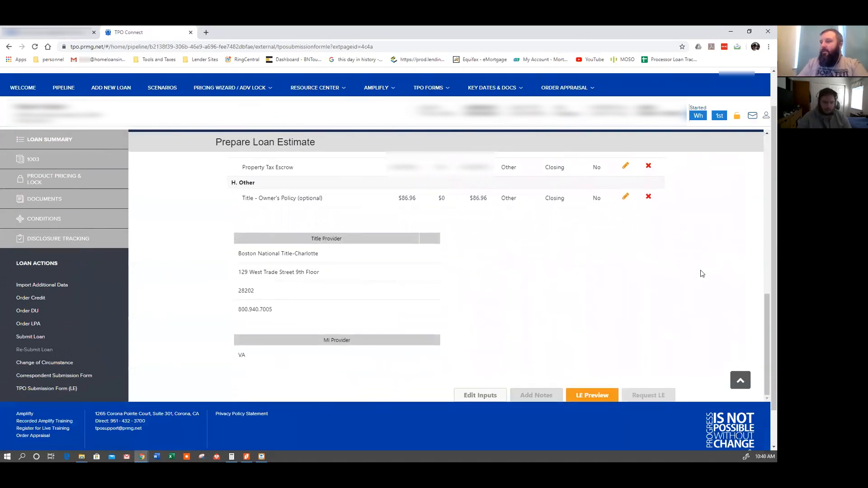
scroll(687, 325, "up", 10)
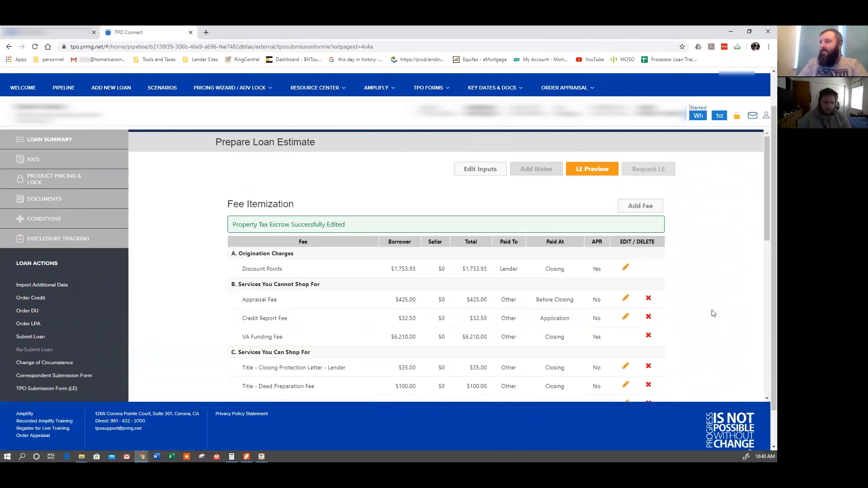
left_click(608, 175)
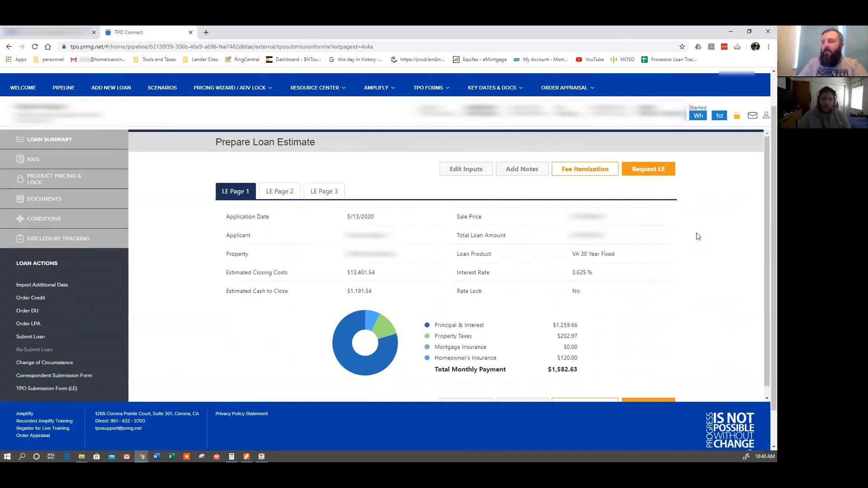
Check the loan costs, other costs and closing cost totals on LE Page 2, and request the LE.
left_click(292, 192)
scroll(469, 238, "down", 1)
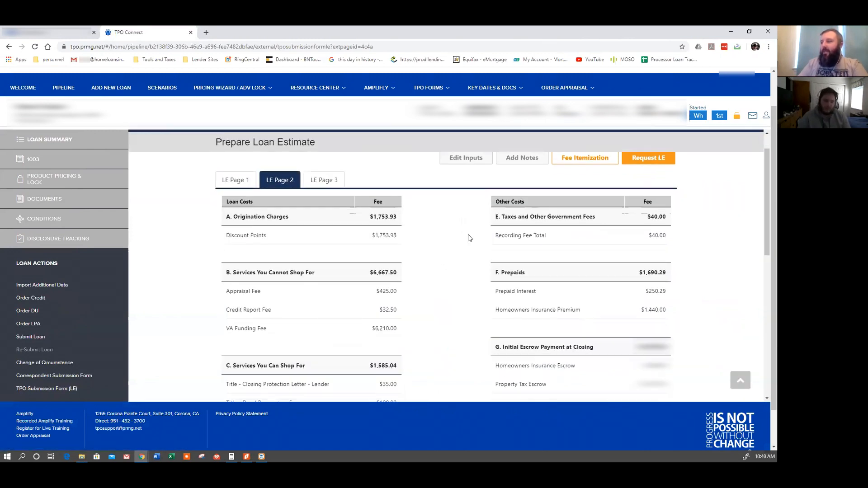
scroll(468, 237, "down", 1)
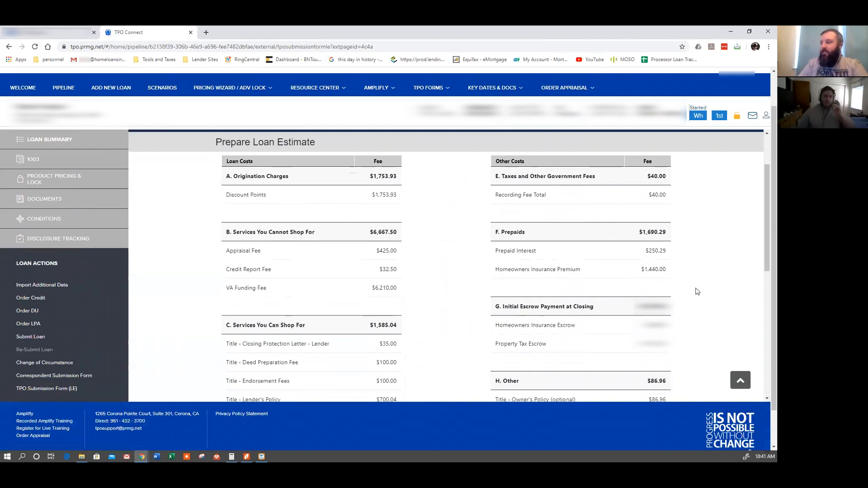
scroll(698, 292, "down", 1)
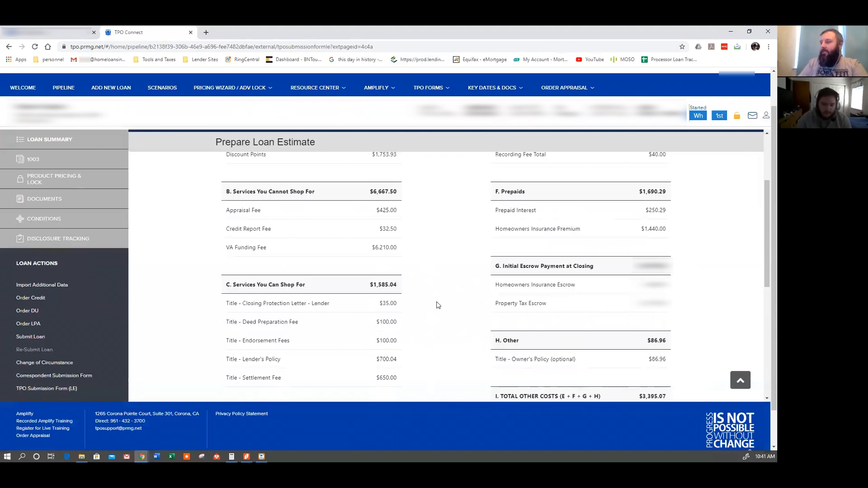
scroll(454, 311, "down", 2)
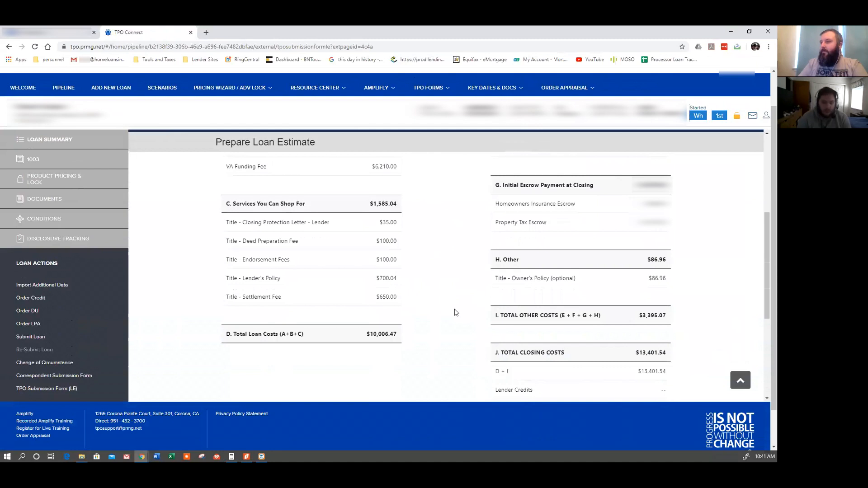
scroll(455, 312, "down", 3)
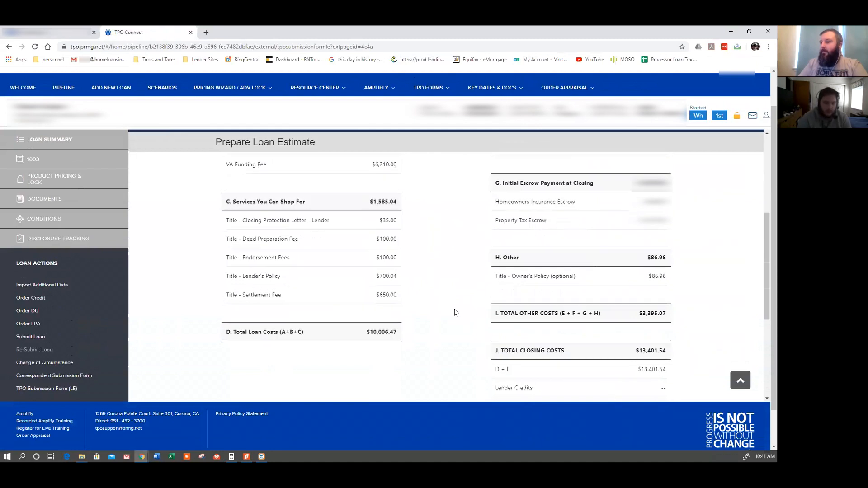
scroll(456, 312, "down", 5)
scroll(456, 312, "up", 10)
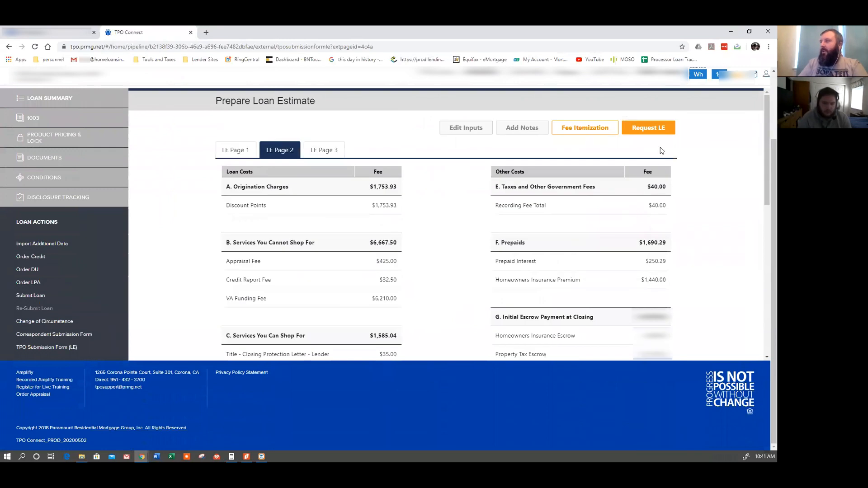
left_click(660, 136)
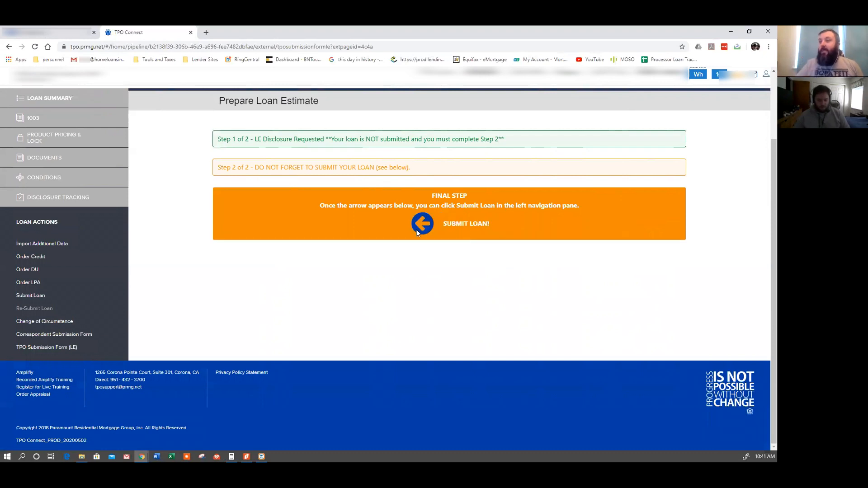
Open the loan's documents and browse for a file for the first TPO-Initial Submission Package, cancelling without choosing one.
scroll(136, 240, "up", 1)
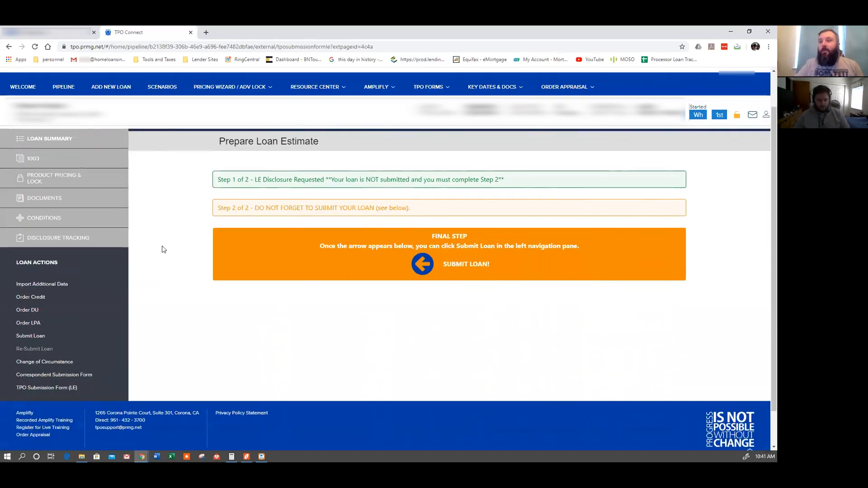
left_click(63, 202)
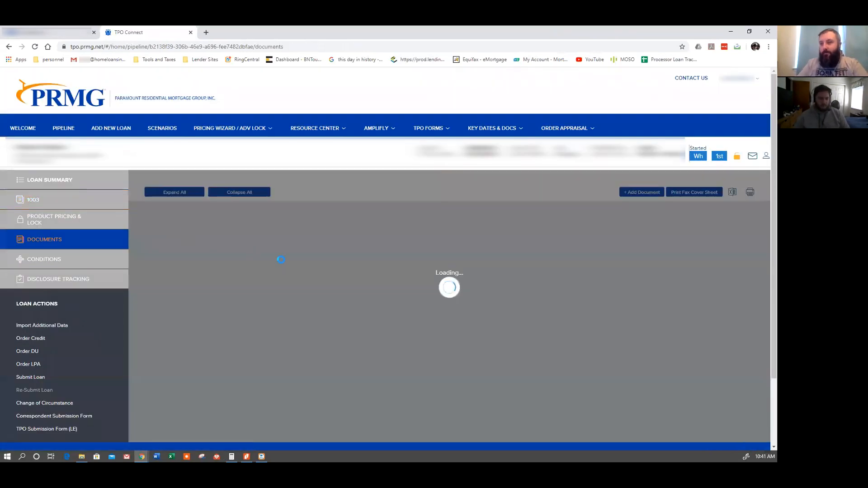
scroll(316, 267, "down", 1)
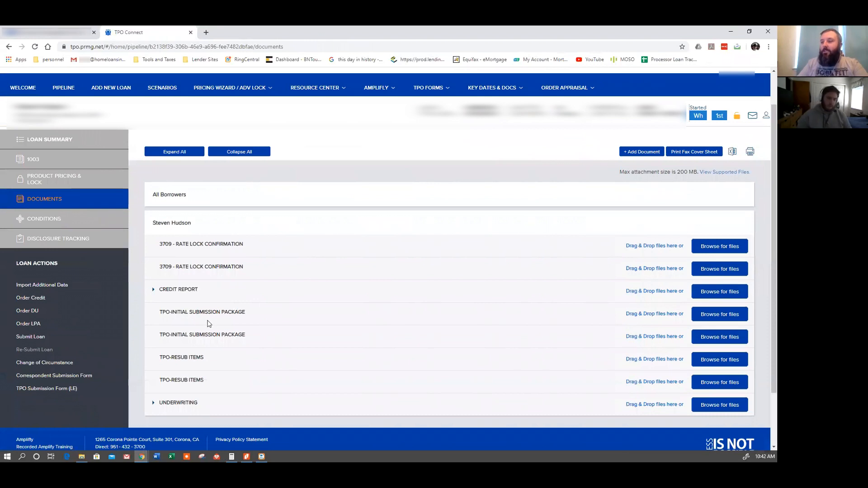
left_click(704, 315)
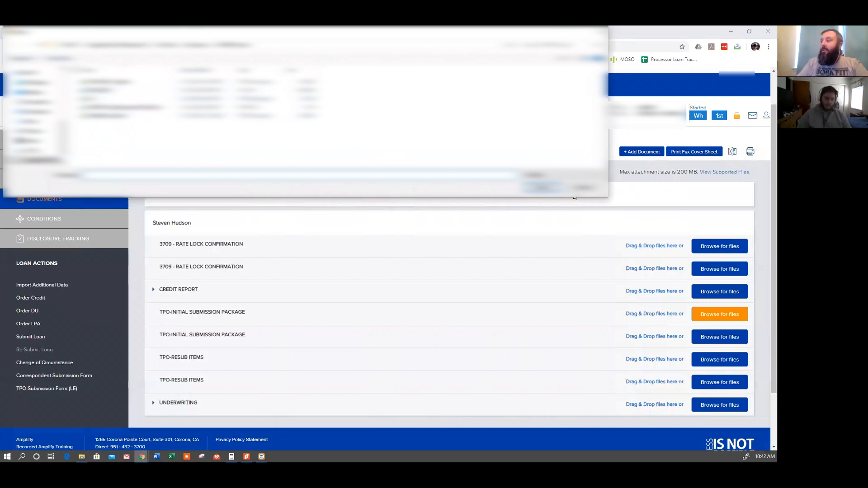
left_click(585, 188)
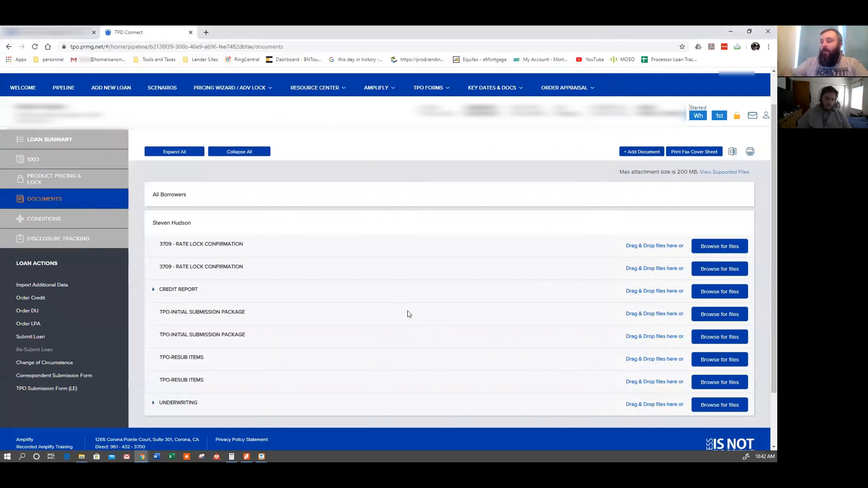
Open the Submit Loan action and cancel the submission confirmation, staying on its page.
scroll(398, 329, "down", 1)
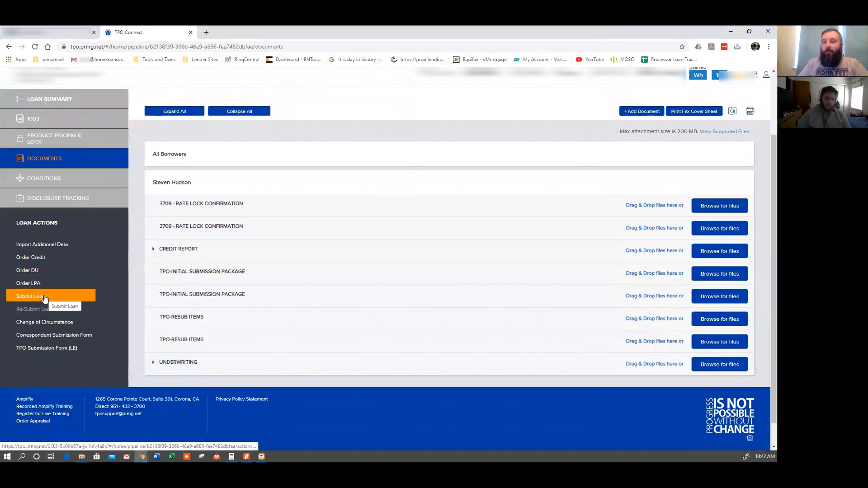
left_click(44, 298)
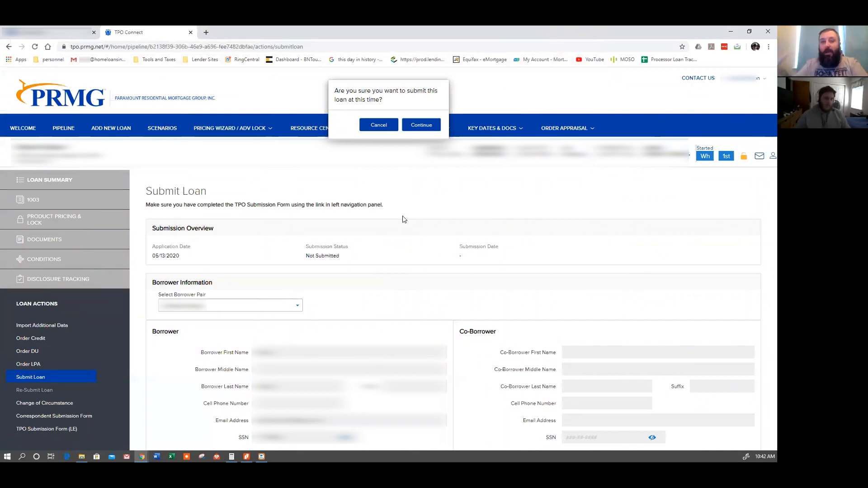
left_click(379, 125)
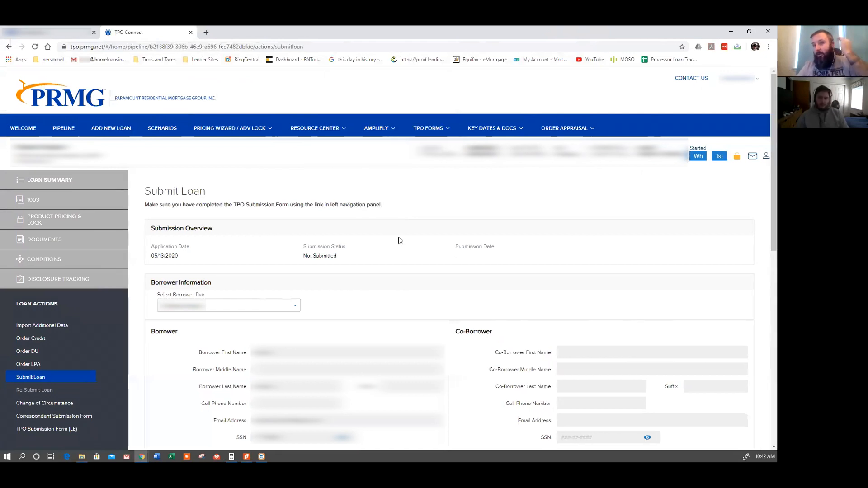